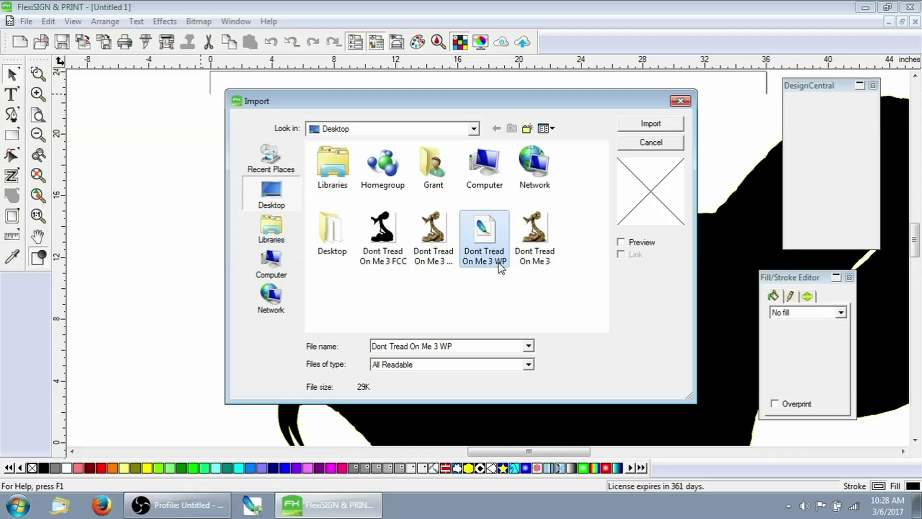
- Import the file Dont Tread On Me 3 WP from the Desktop and place it over the black silhouette
click(651, 124)
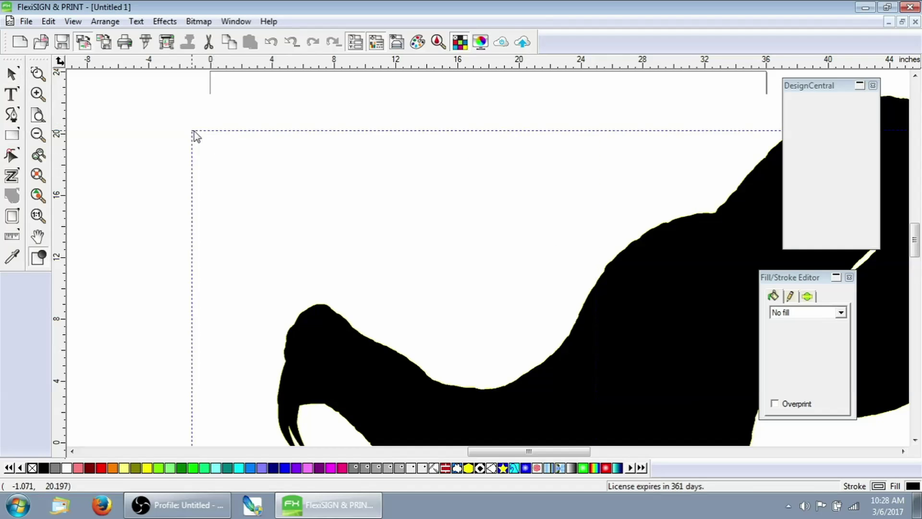
click(208, 112)
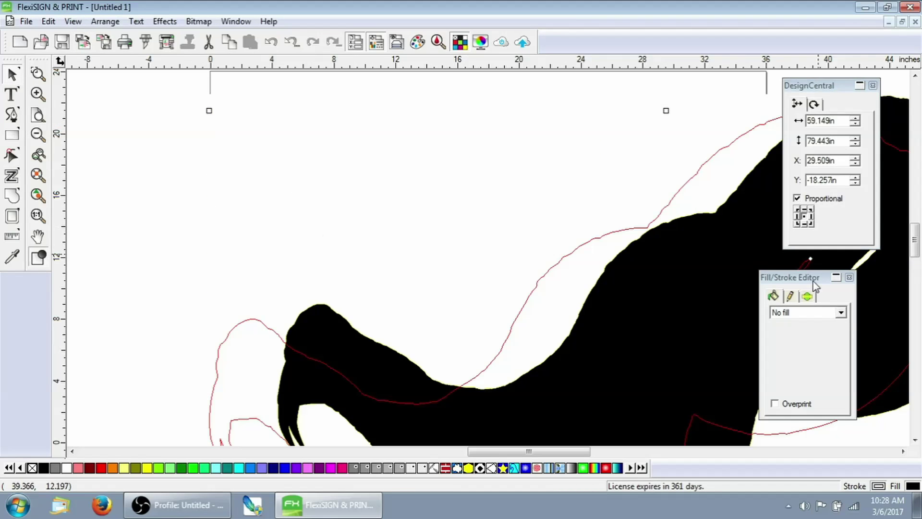
- Give the imported outline a solid red fill and display it as wireframe
drag(817, 282, 824, 278)
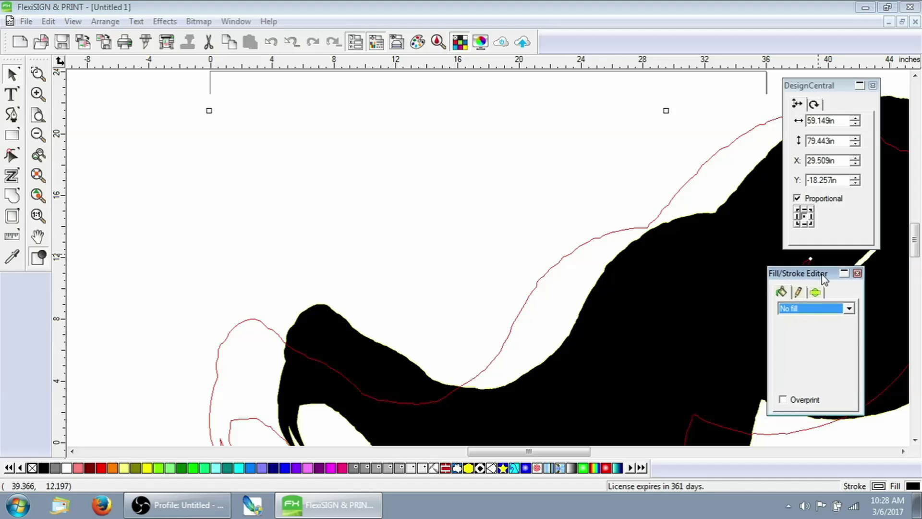
click(850, 310)
click(838, 329)
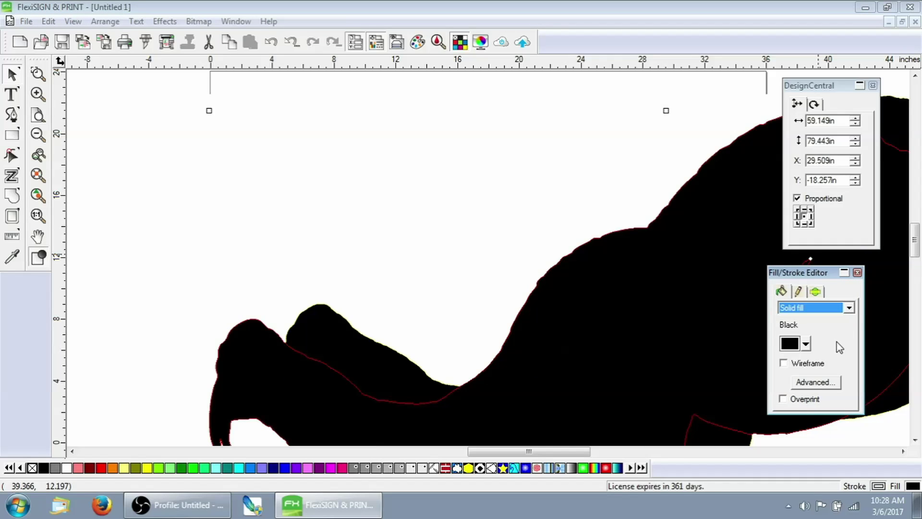
click(805, 344)
click(799, 426)
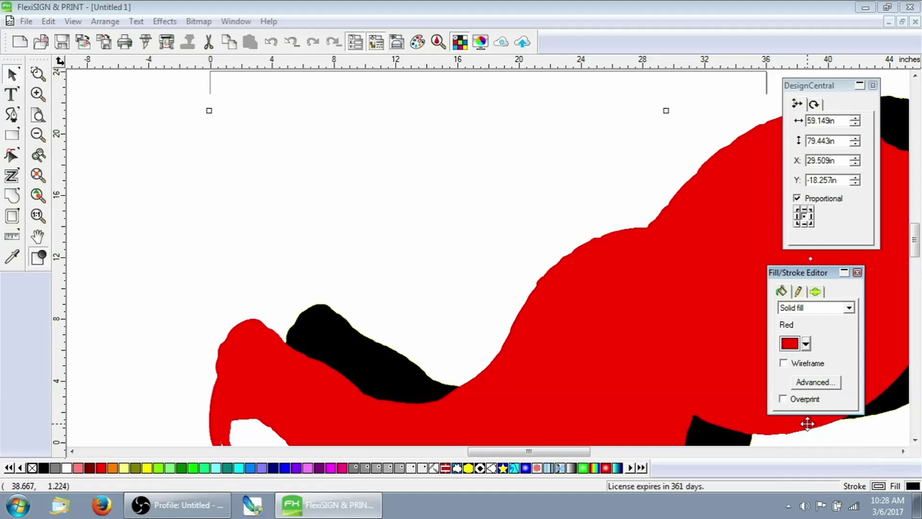
click(807, 364)
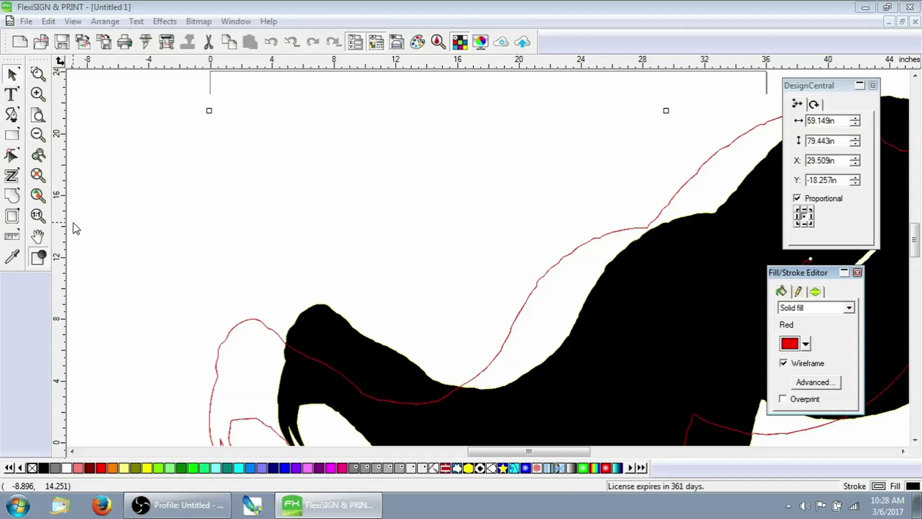
- Select both the red outline and the silhouette image and align them on both centers
click(76, 236)
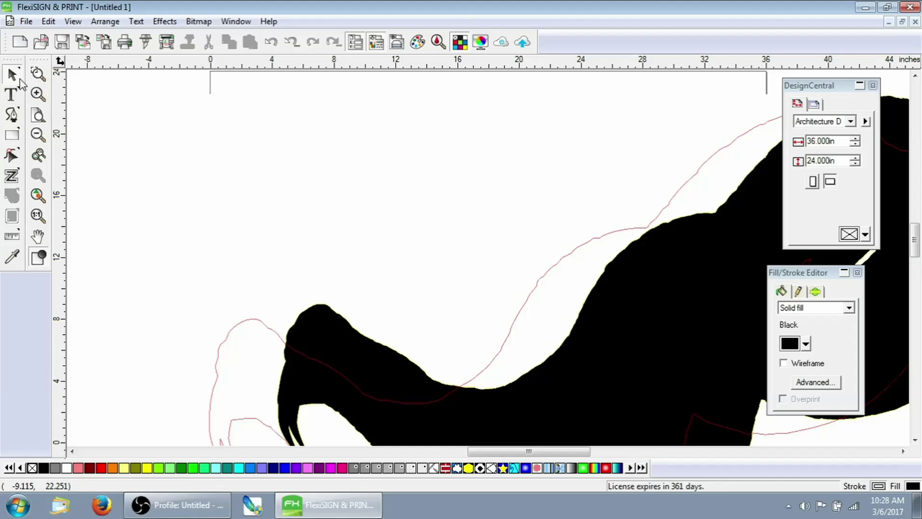
drag(97, 109, 440, 342)
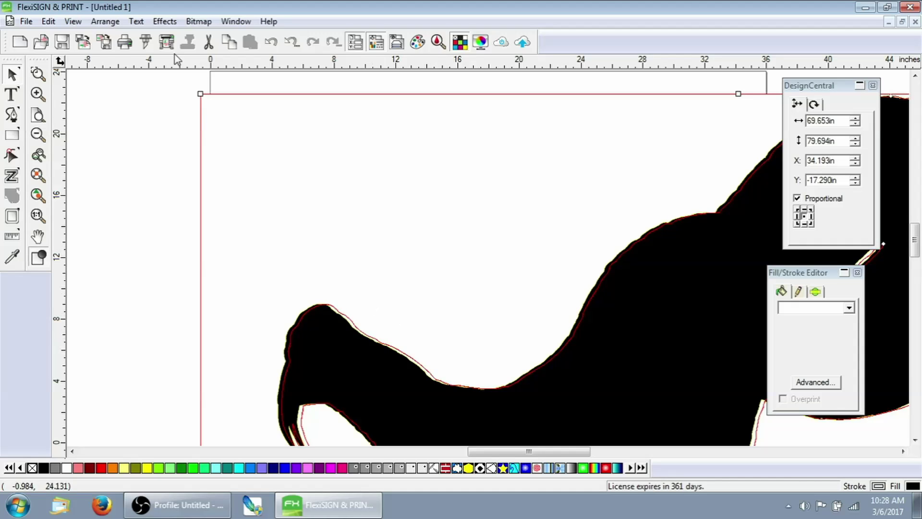
click(99, 22)
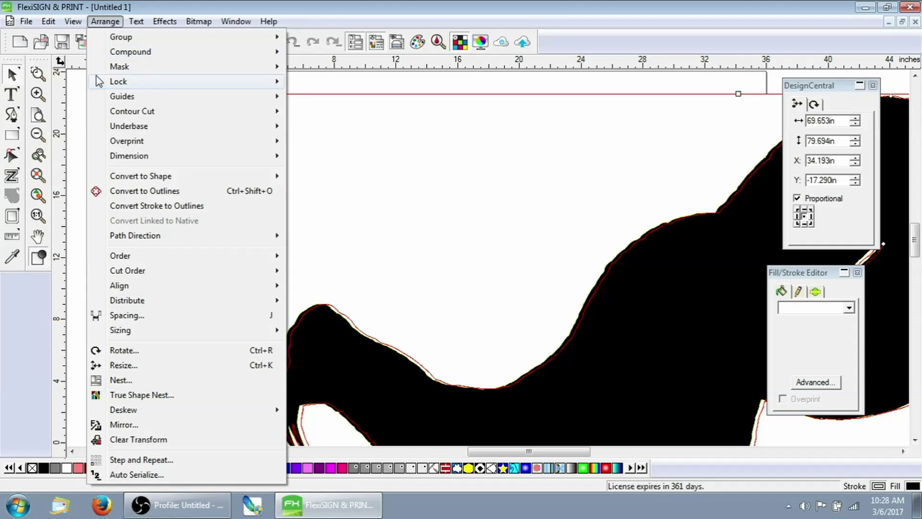
mouse_move(134, 288)
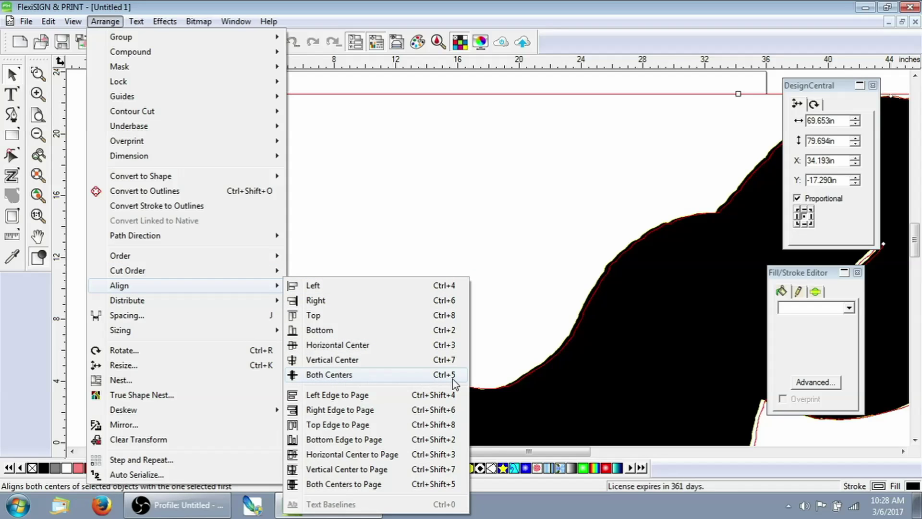
click(427, 7)
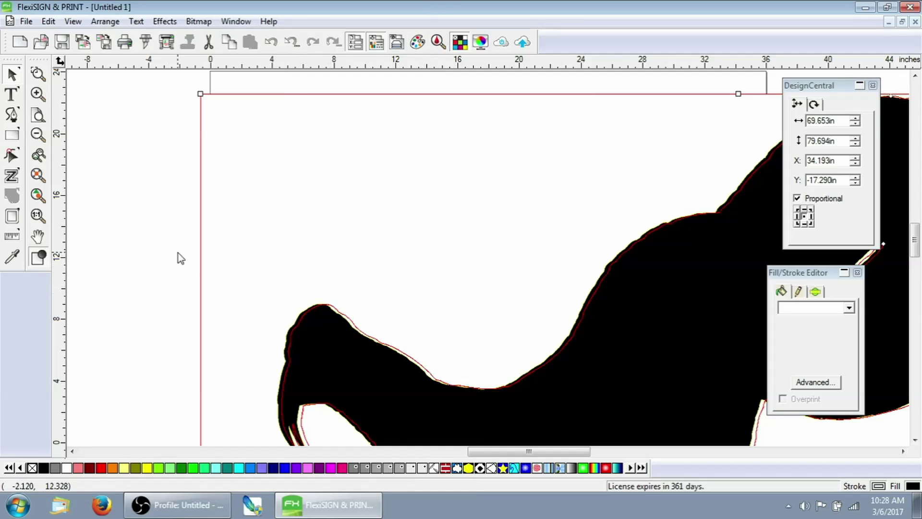
- Select only the red outline and nudge it left to X 33.886 in so it follows the silhouette's edge
click(338, 312)
click(342, 318)
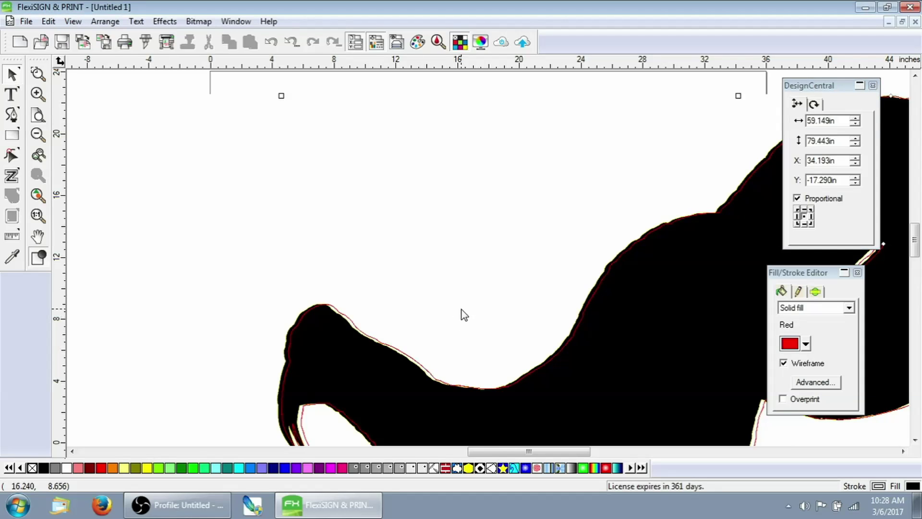
scroll(109, 204, down, 4)
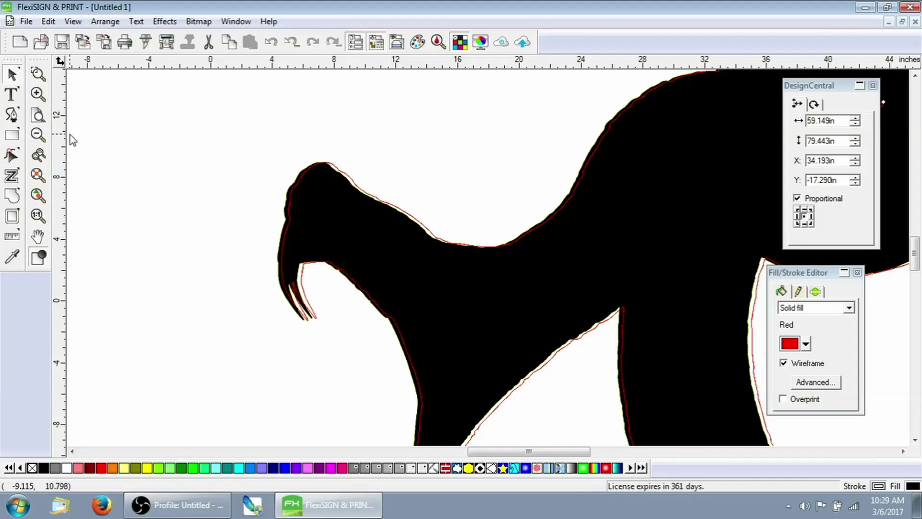
click(288, 162)
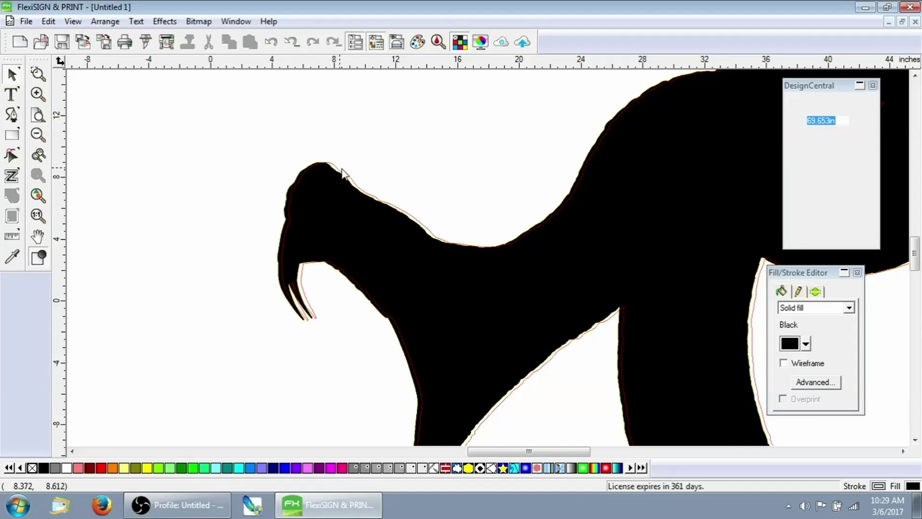
click(330, 177)
click(322, 175)
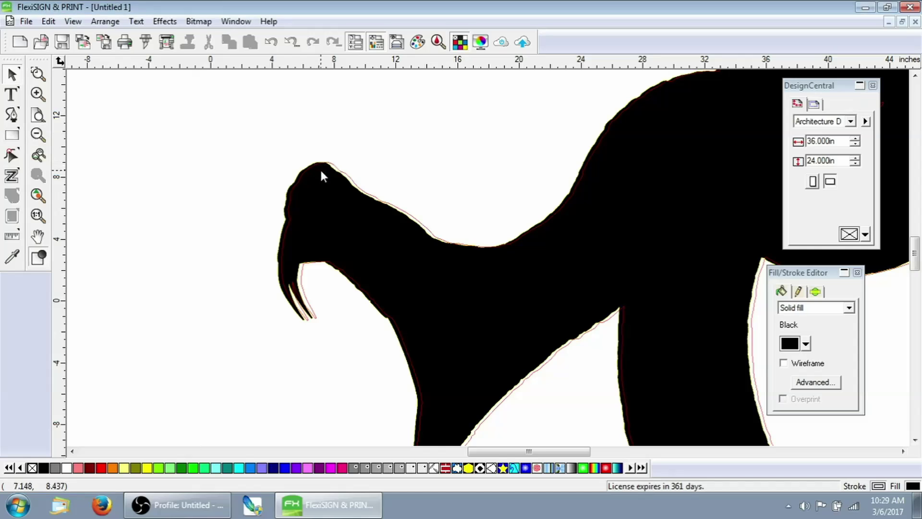
click(338, 173)
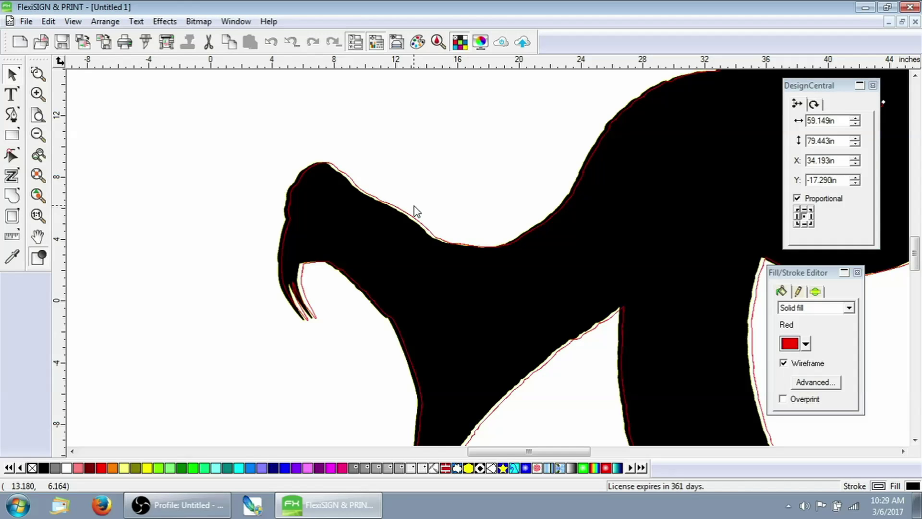
key(Left)
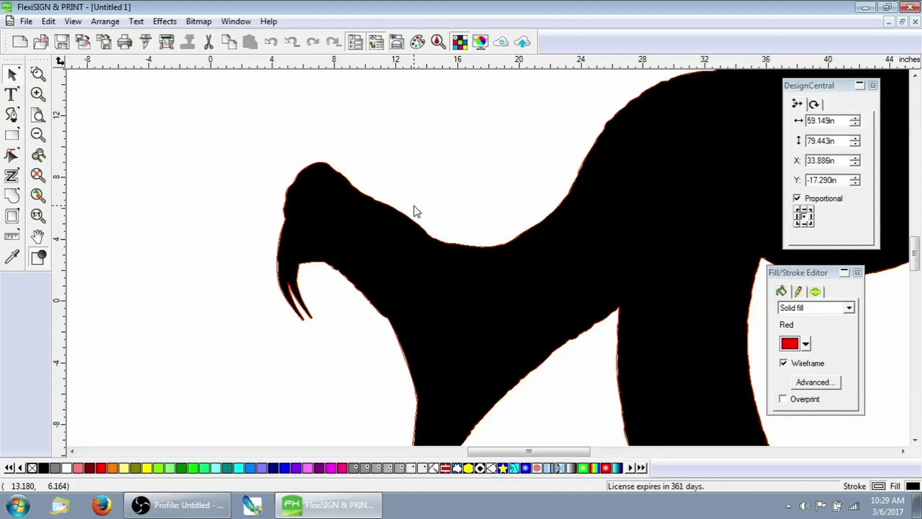
- Check the alignment closely at the fangs and fine-nudge the red outline right to X 33.927 in
click(38, 73)
drag(342, 315, 265, 242)
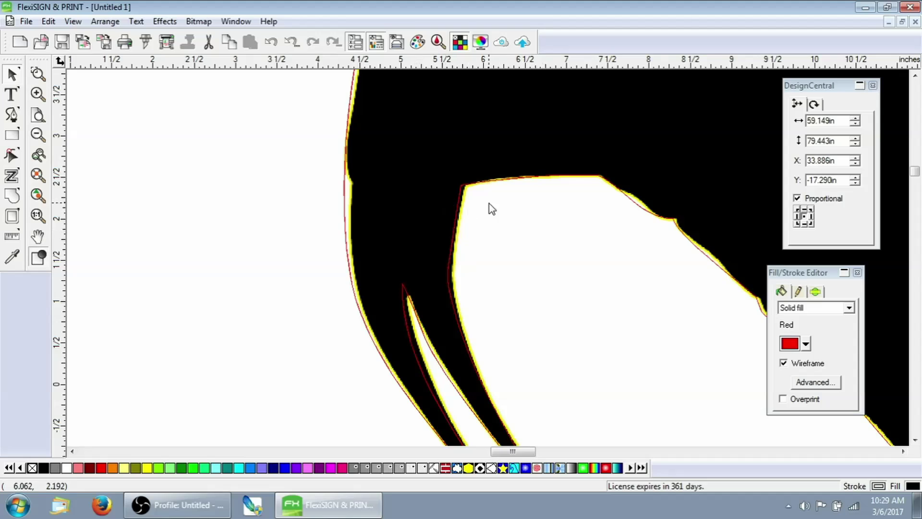
key(Right)
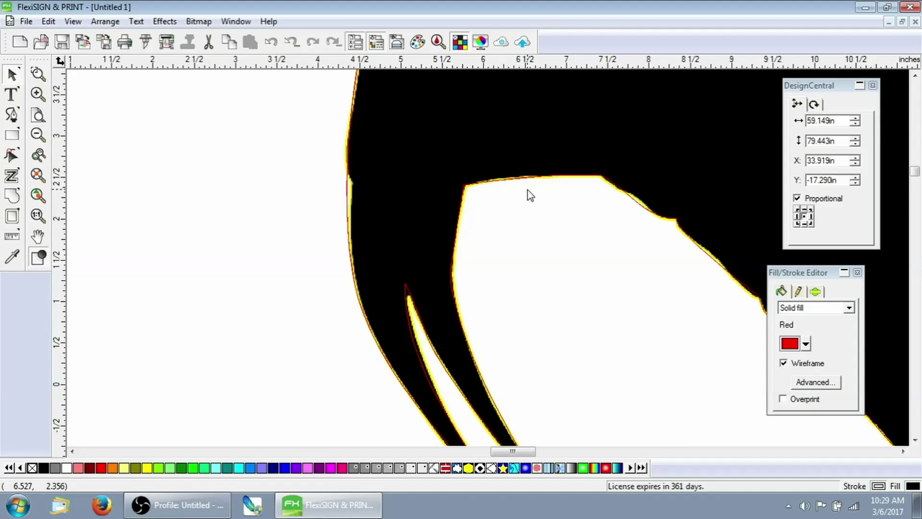
key(Right)
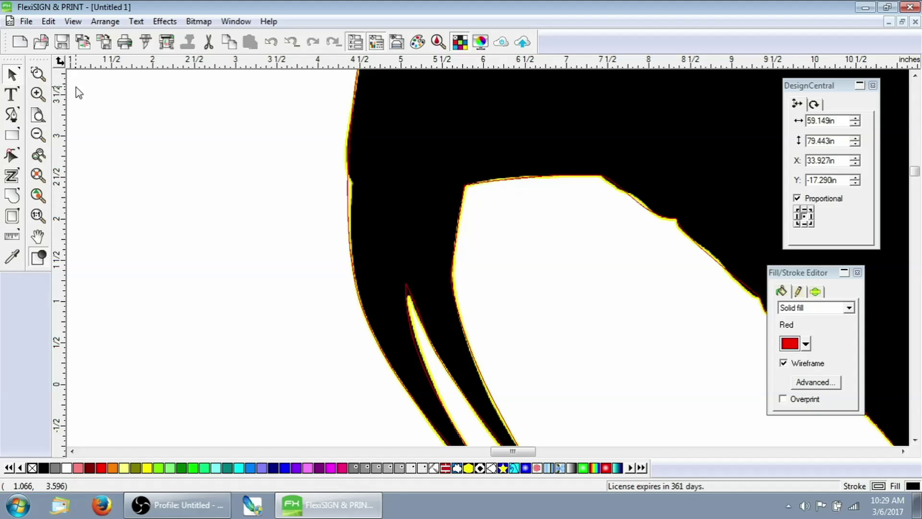
key(F3)
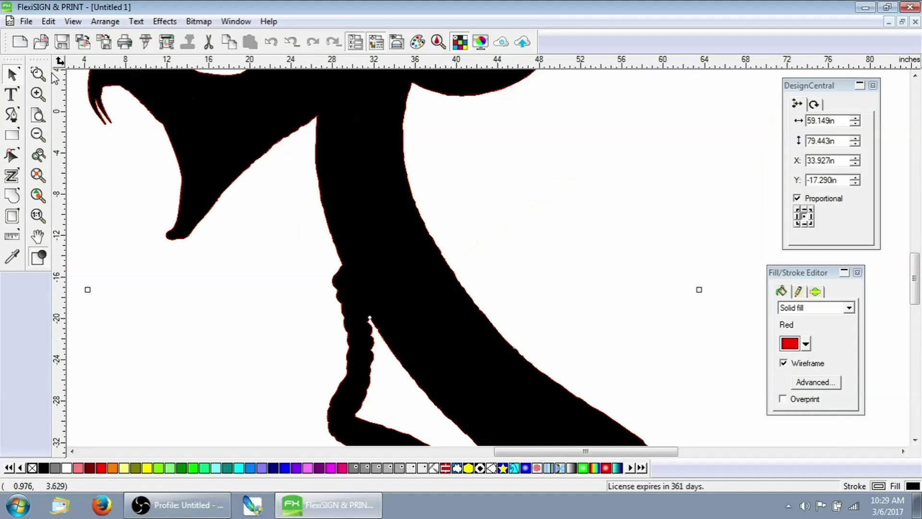
key(F3)
key(F3)
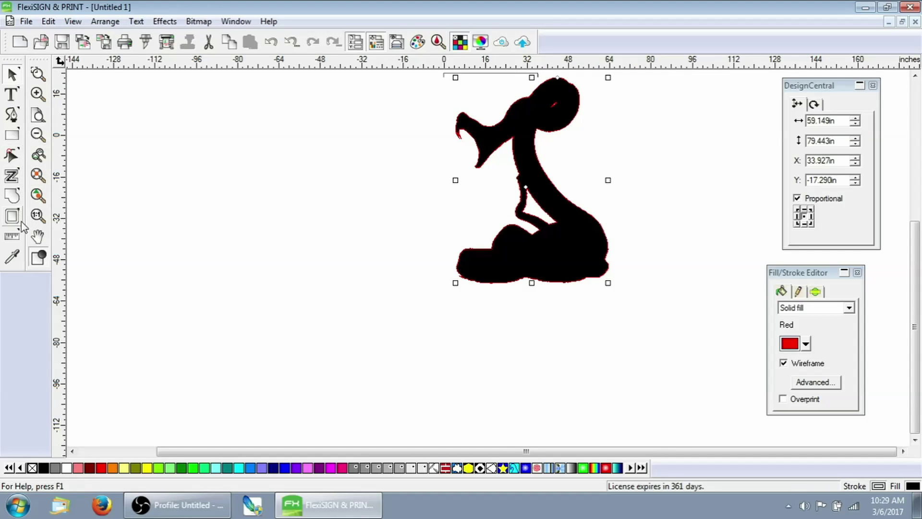
click(39, 238)
drag(457, 173, 457, 226)
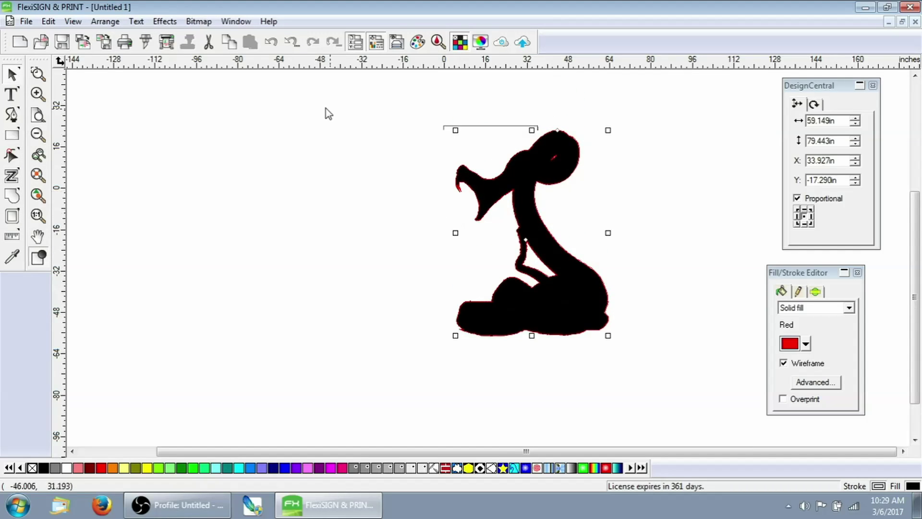
click(13, 79)
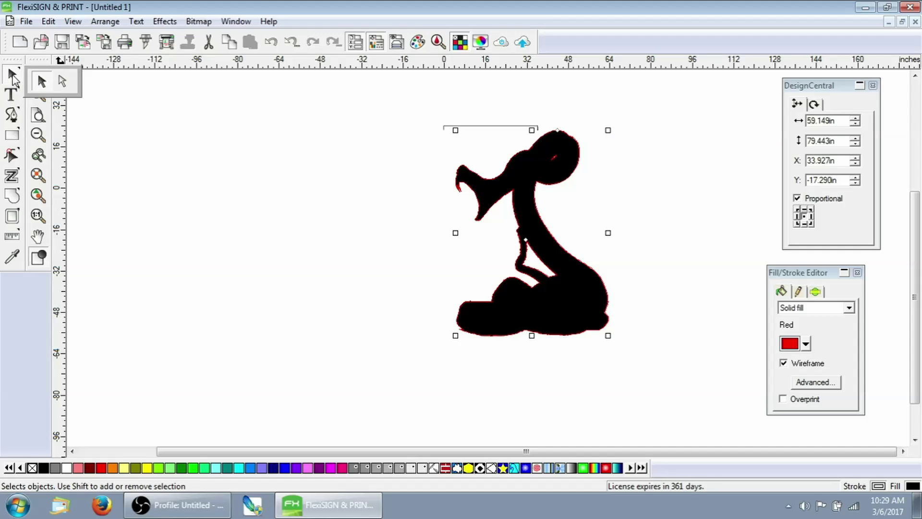
click(12, 155)
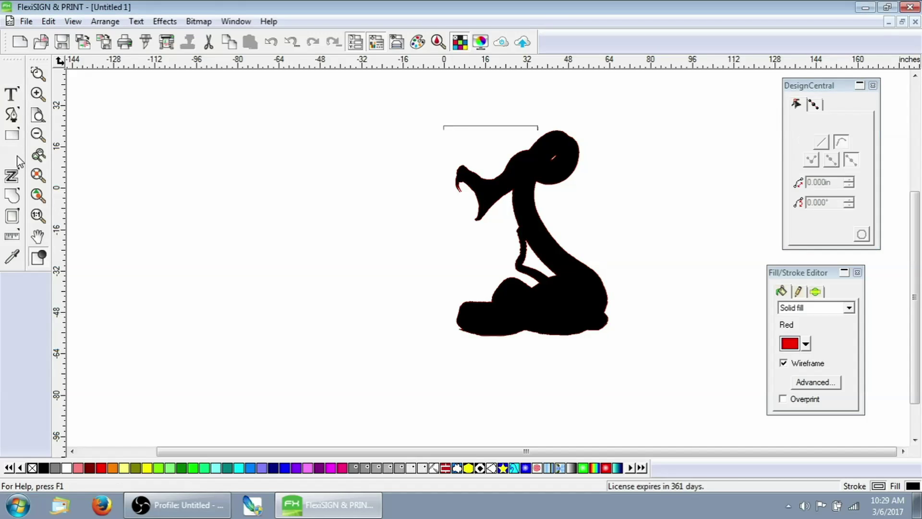
drag(371, 104, 623, 335)
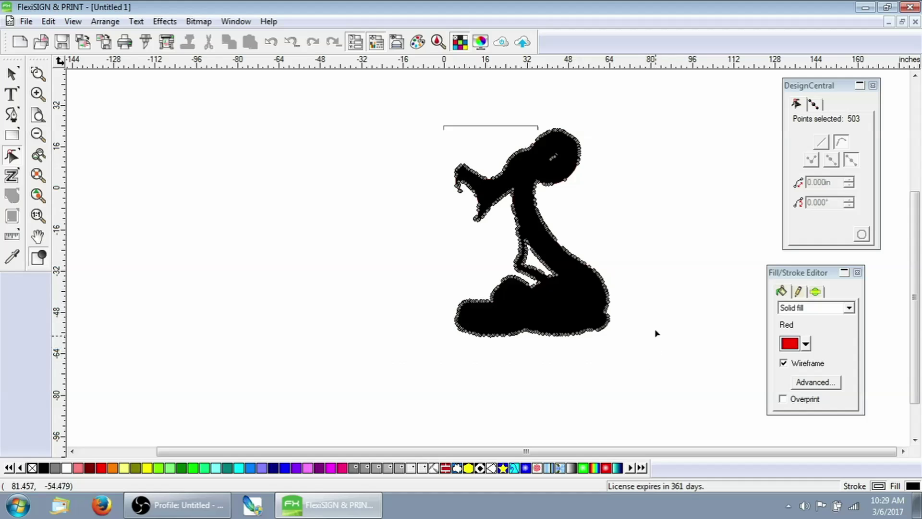
click(20, 76)
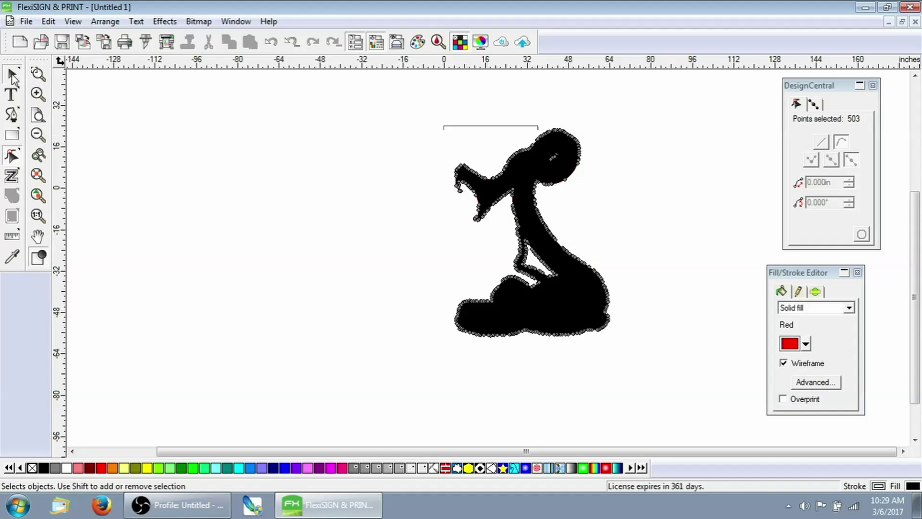
click(105, 21)
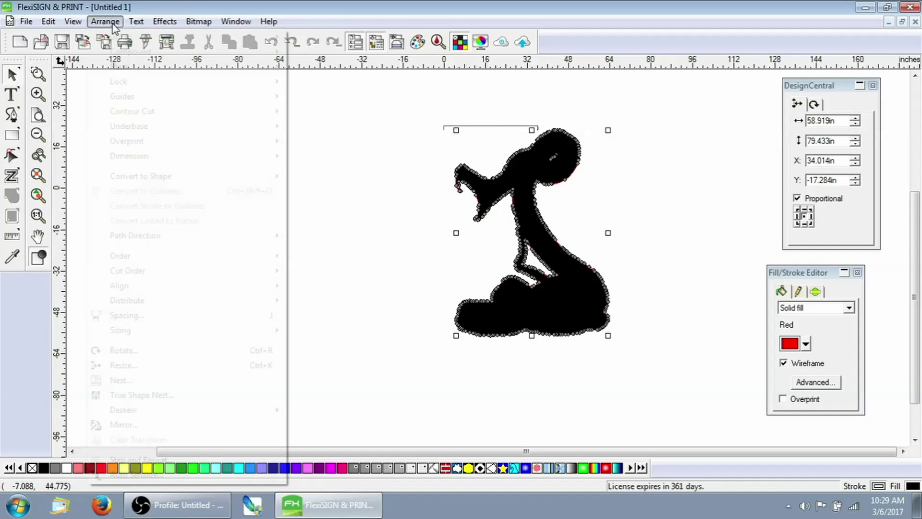
mouse_move(118, 41)
click(120, 5)
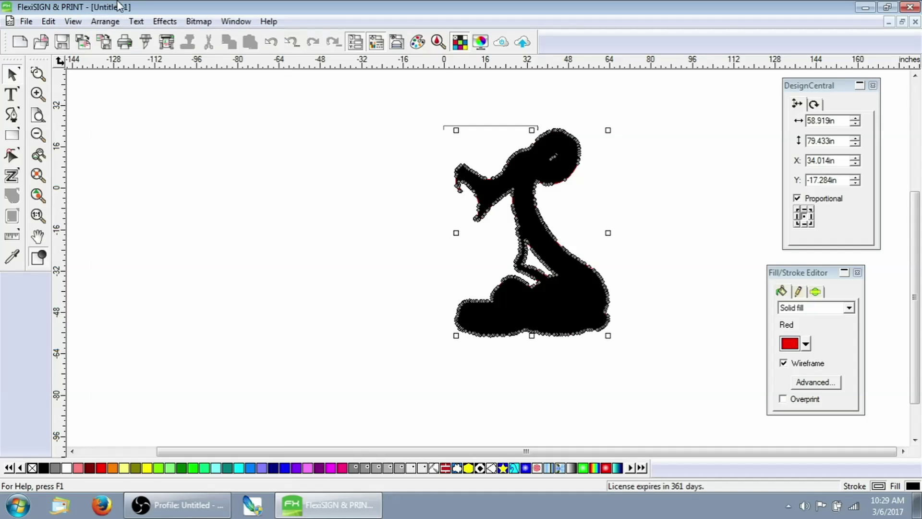
- Reselect the red outline alone and ungroup it
click(699, 110)
click(576, 149)
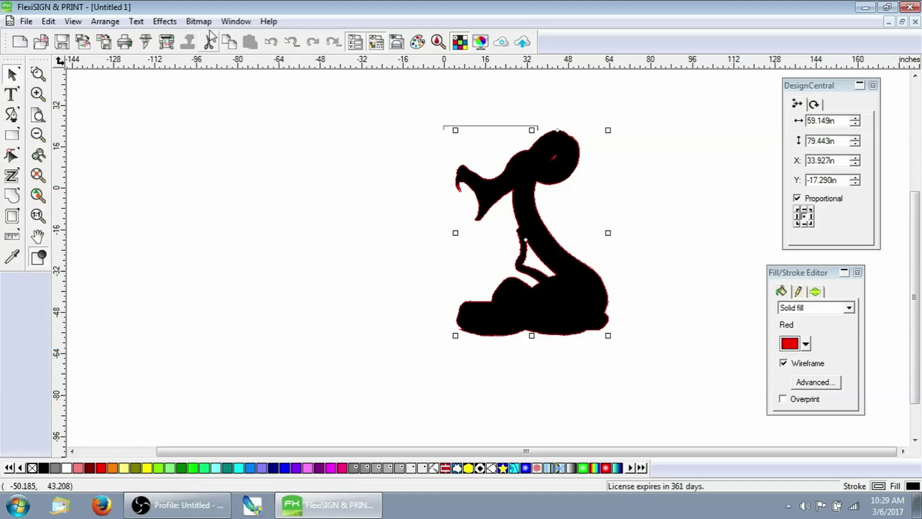
click(107, 27)
mouse_move(114, 38)
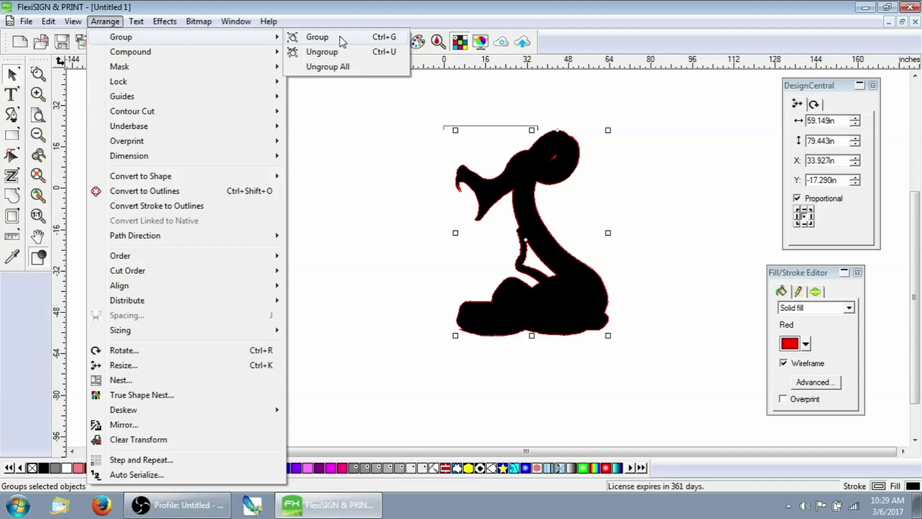
click(339, 53)
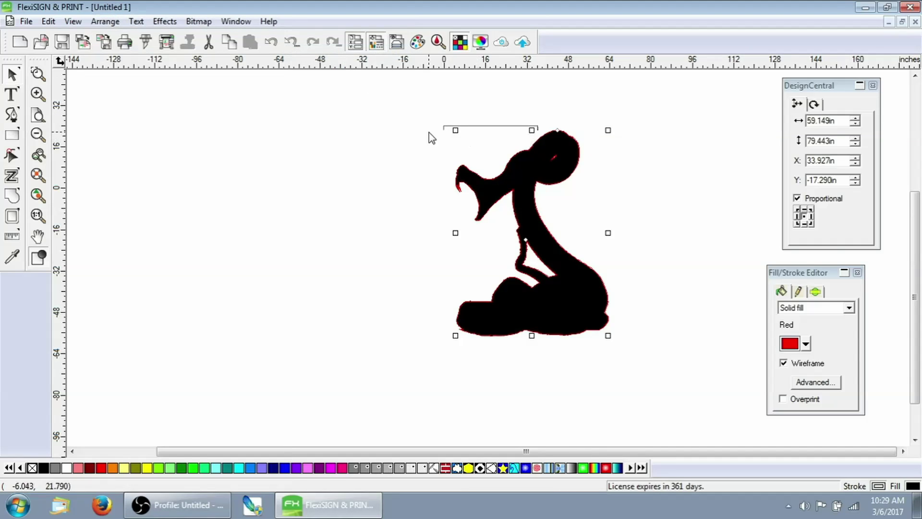
- Compound the ungrouped red outline shapes into one path
click(105, 21)
mouse_move(124, 37)
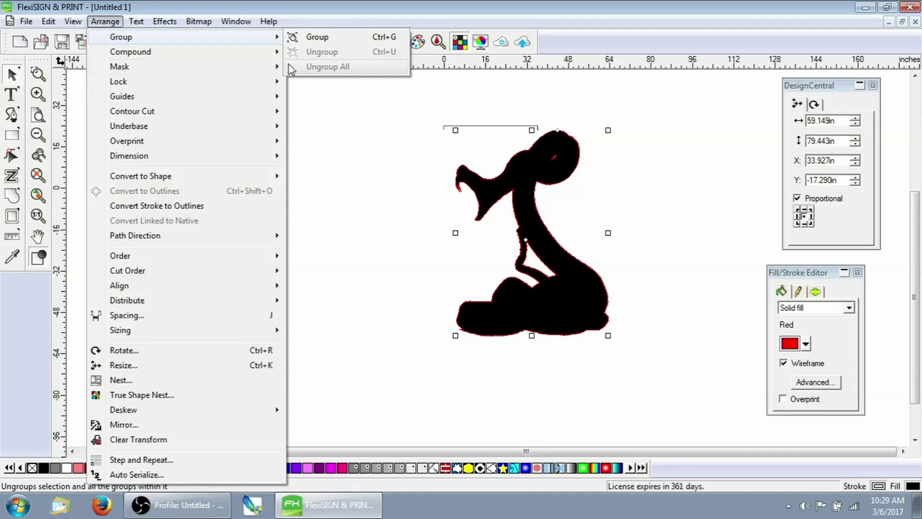
mouse_move(209, 54)
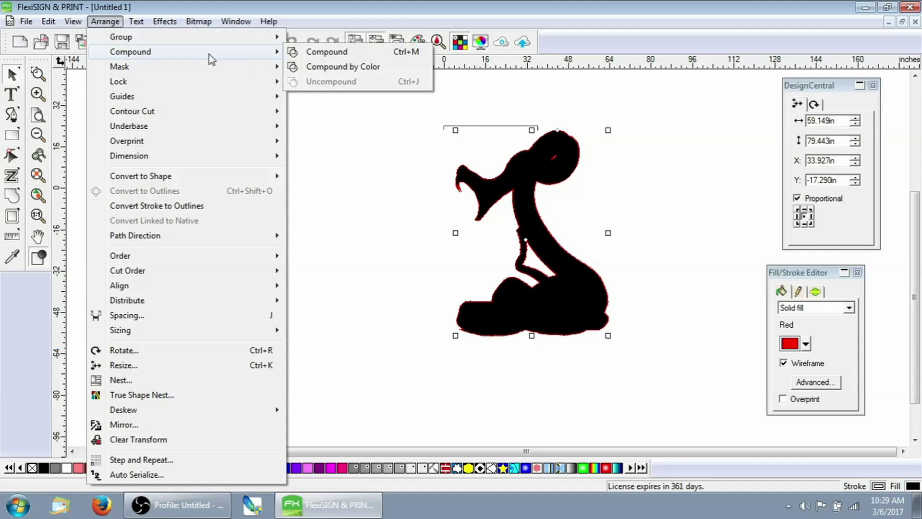
click(329, 54)
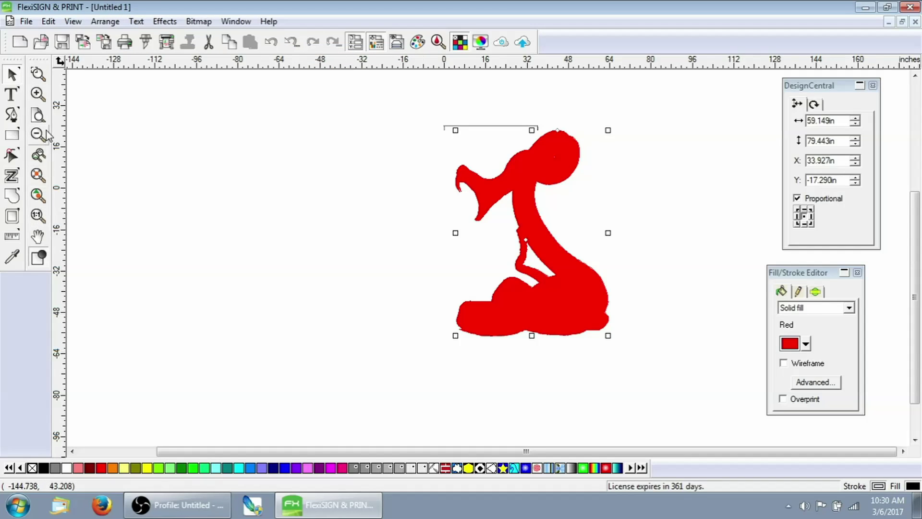
- Turn on the wireframe display for the red compound path and deselect it
click(38, 75)
drag(528, 140, 565, 171)
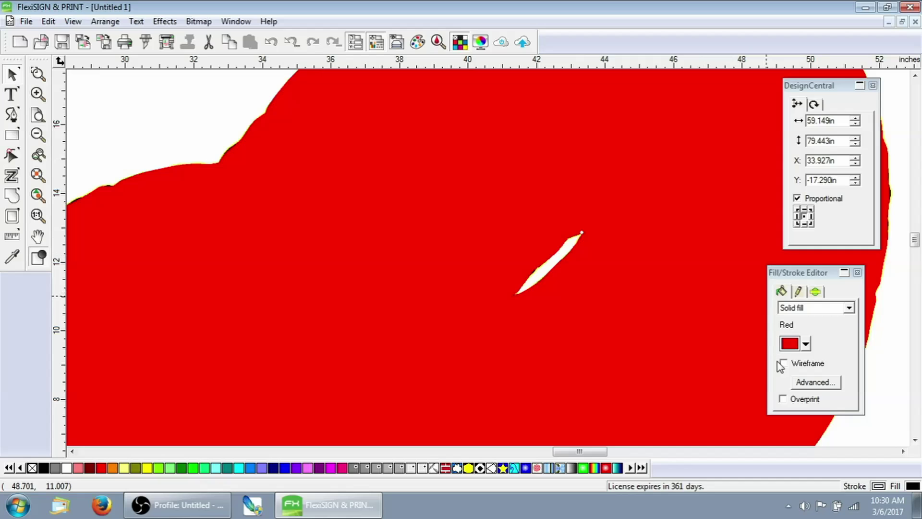
click(809, 364)
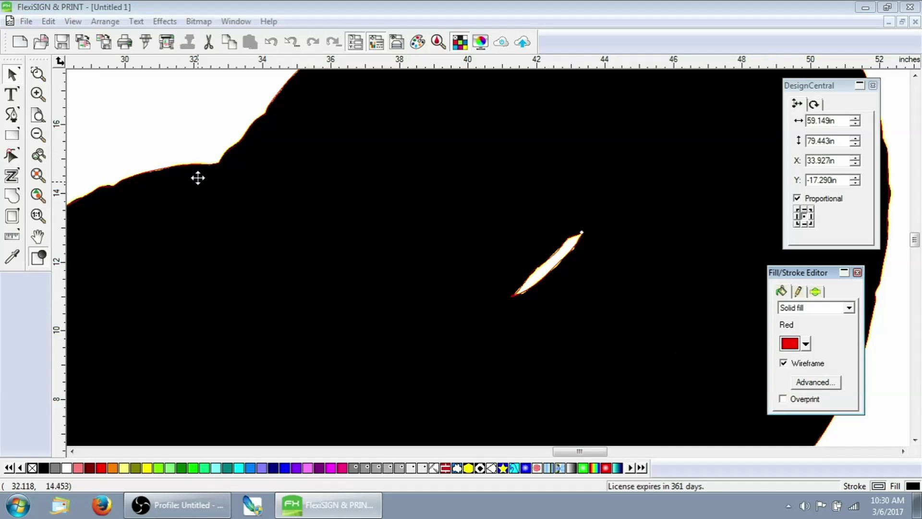
click(295, 102)
key(F4)
click(315, 127)
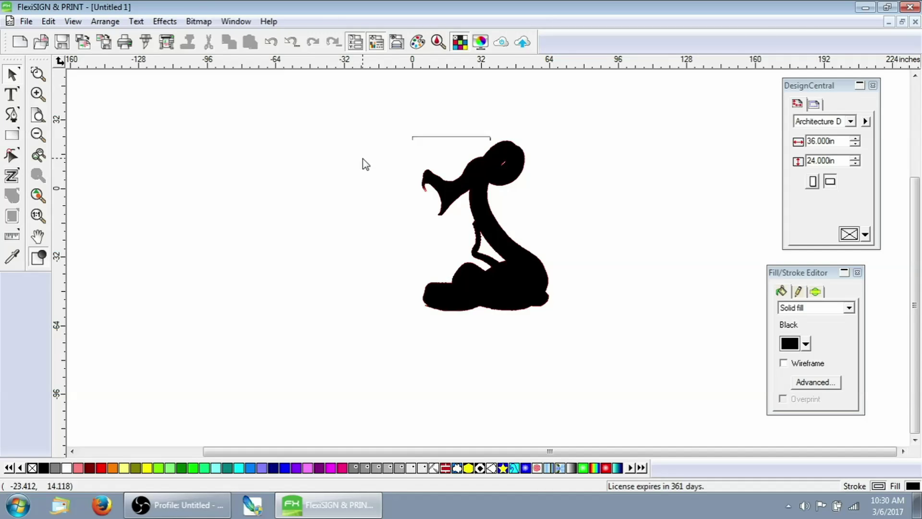
- Examine how closely the wireframe outline follows the black silhouette around the mouth and fangs
click(38, 74)
drag(379, 152, 476, 225)
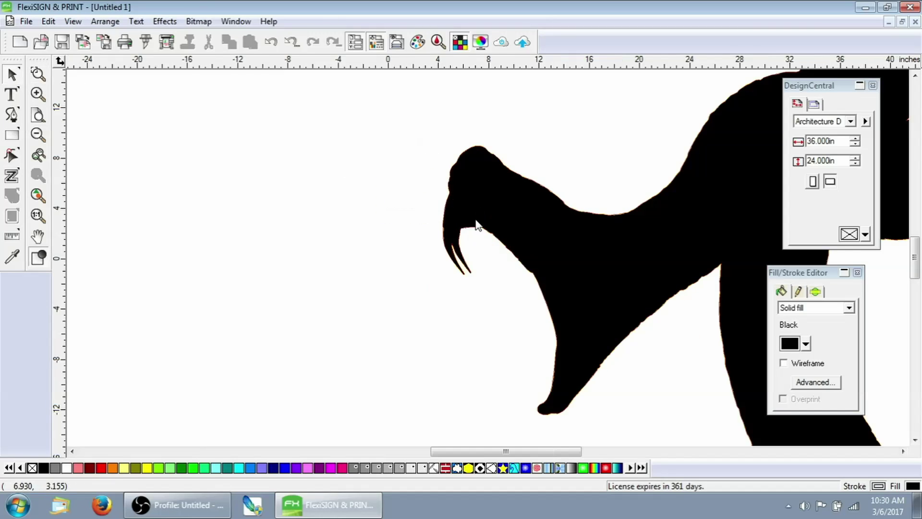
click(38, 94)
click(38, 74)
drag(330, 149, 527, 318)
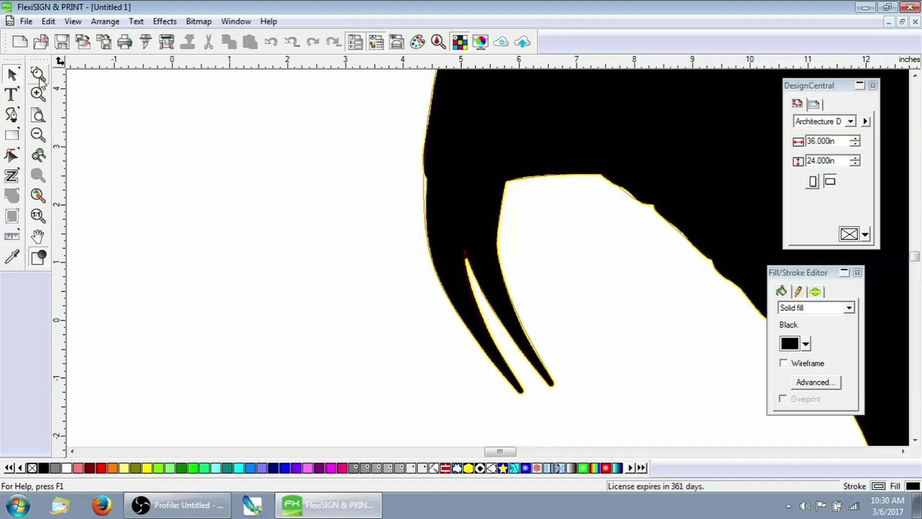
click(38, 115)
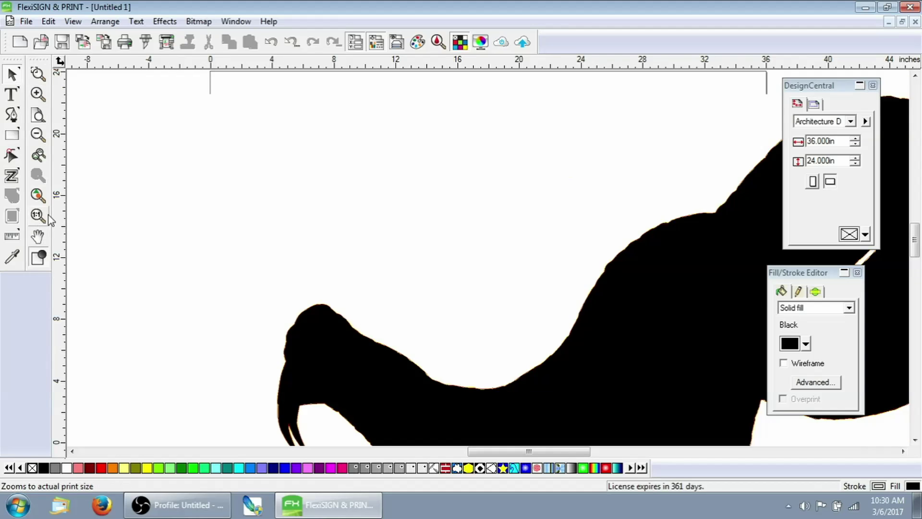
click(38, 196)
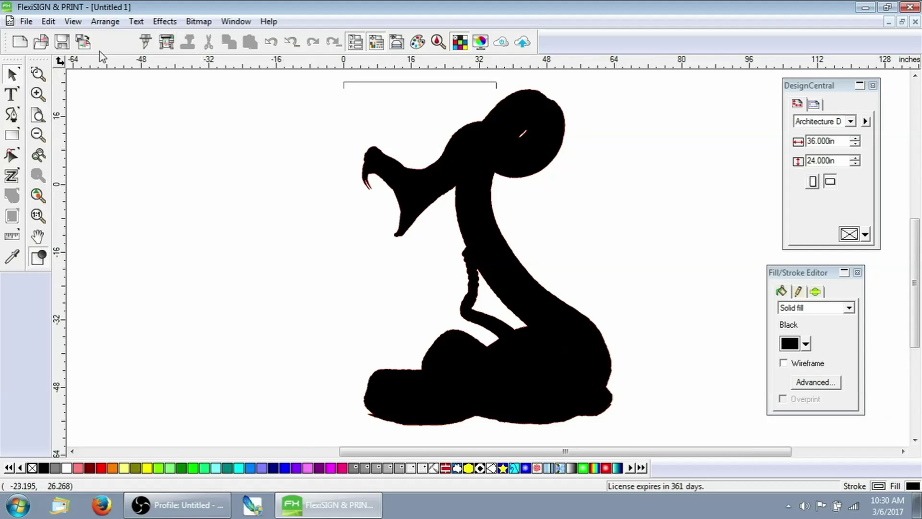
- Select all edit points of the outline and convert them to smooth points
click(12, 156)
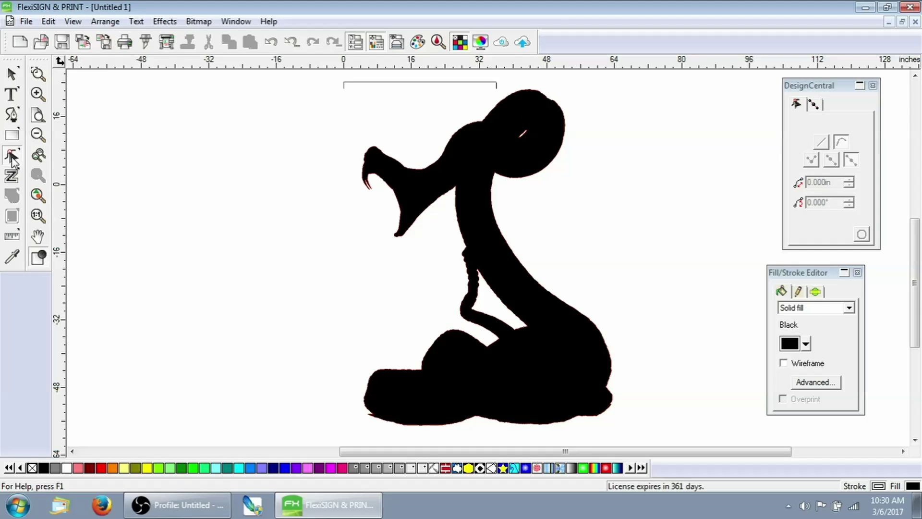
mouse_move(251, 87)
mouse_down()
mouse_move(618, 317)
mouse_move(645, 352)
mouse_move(677, 435)
mouse_up()
right_click(615, 385)
mouse_move(613, 379)
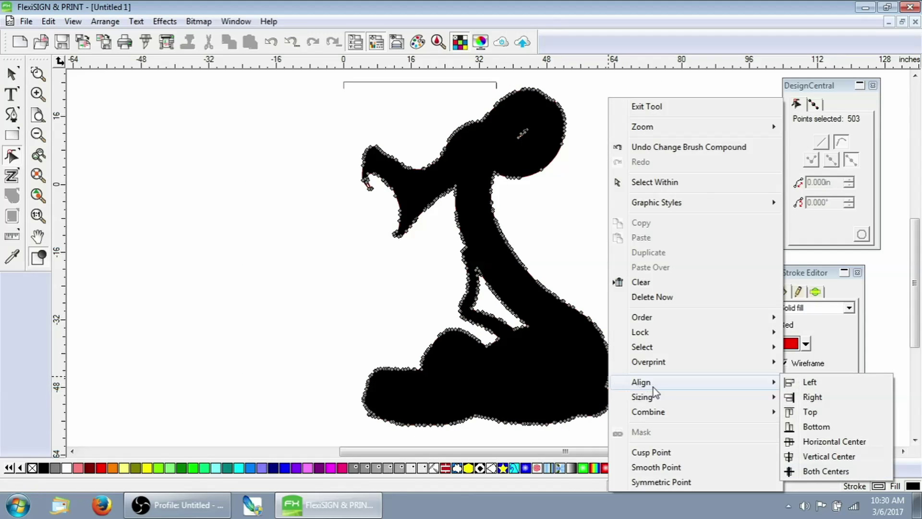
click(680, 469)
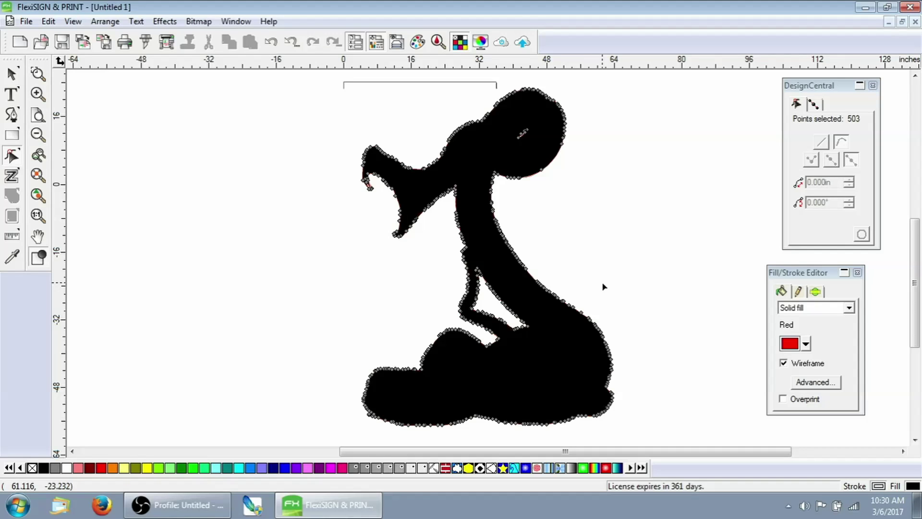
- Clear the selection of all points and show the outline's edit points around the two fang tips
click(39, 74)
drag(387, 200, 342, 150)
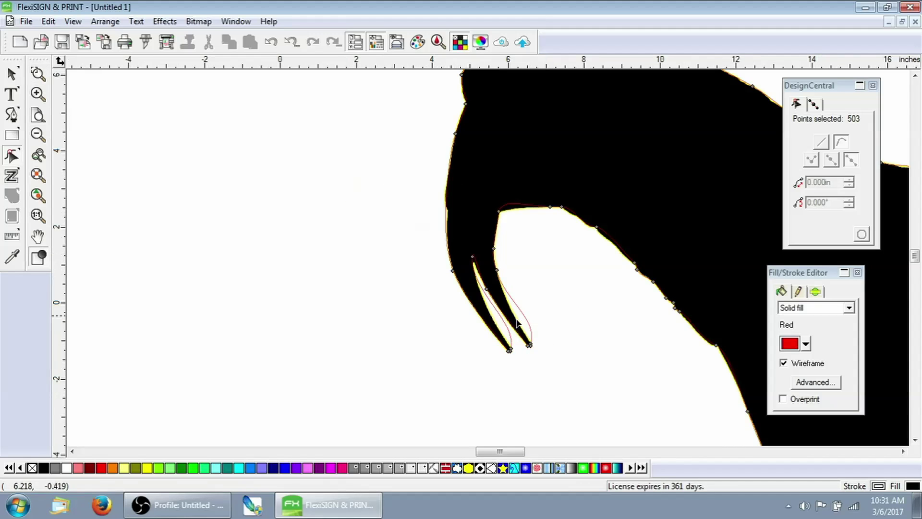
click(39, 74)
drag(556, 372, 497, 310)
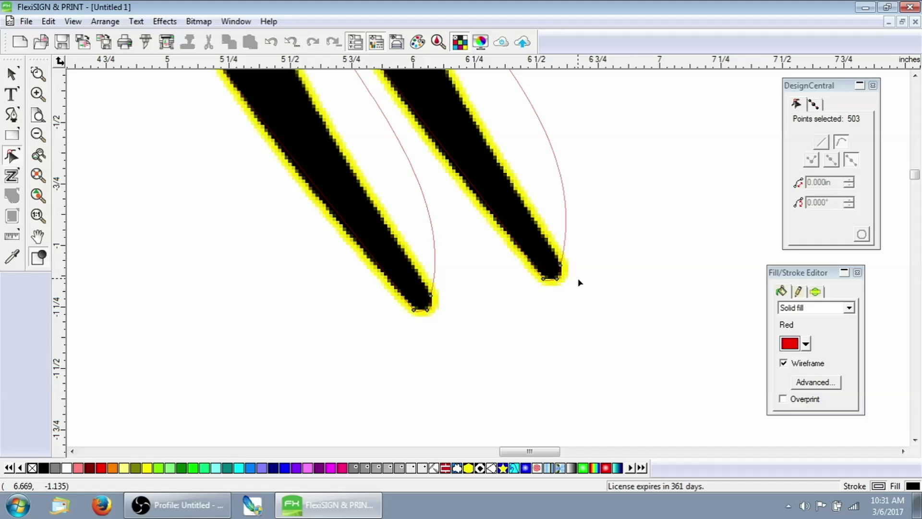
click(580, 257)
click(560, 273)
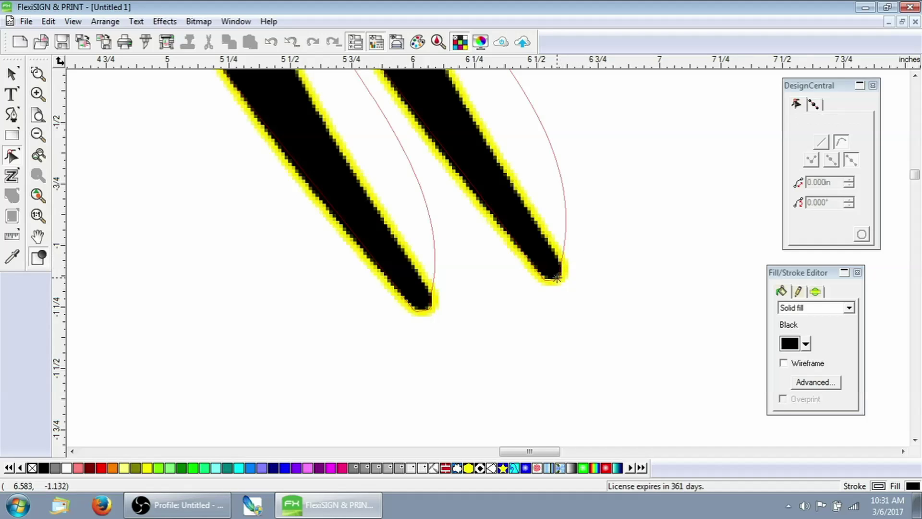
click(613, 282)
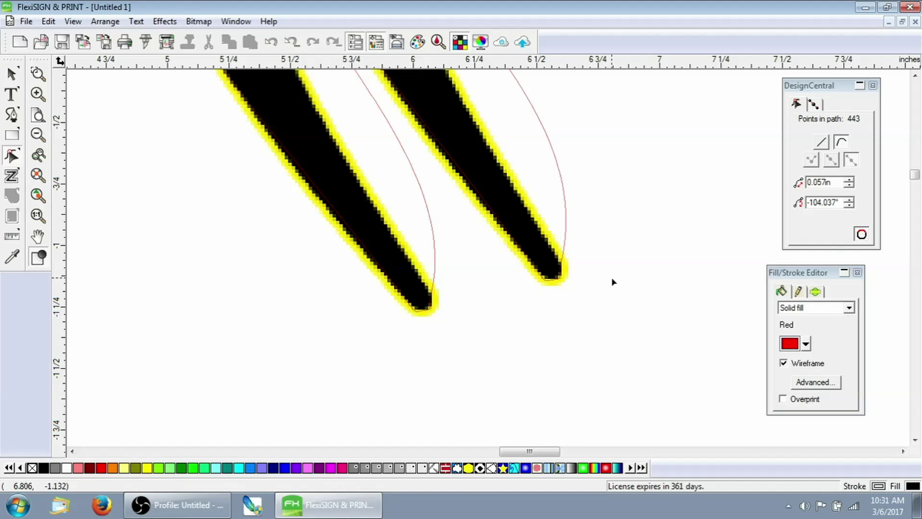
drag(583, 295, 564, 265)
drag(567, 217, 539, 311)
click(614, 334)
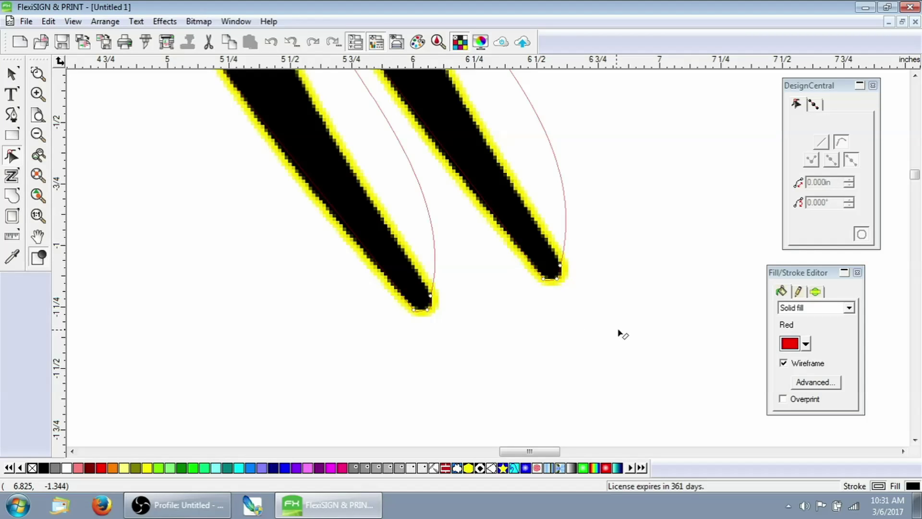
- Reshape the bulging curve at the right-hand fang tip with its point handle so it follows the silhouette's edge
click(576, 268)
click(559, 262)
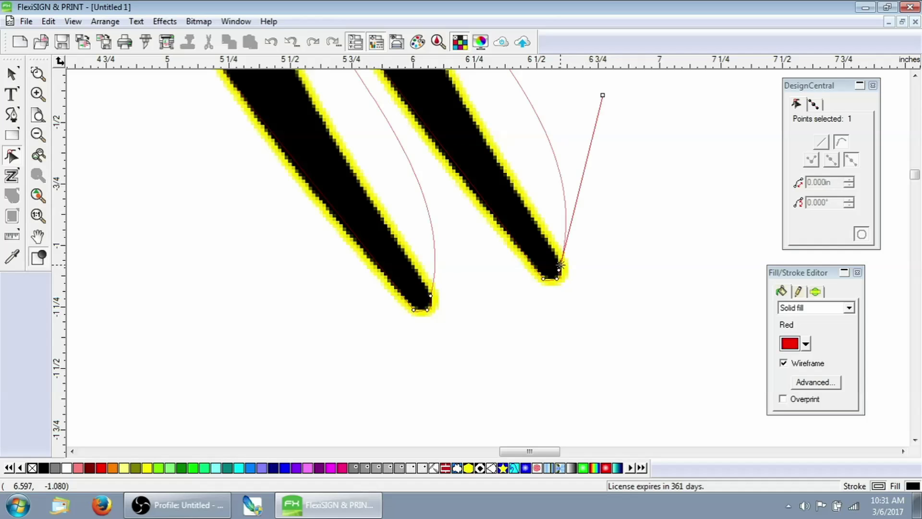
mouse_move(604, 96)
mouse_down()
mouse_move(523, 99)
mouse_move(475, 120)
mouse_up()
click(560, 267)
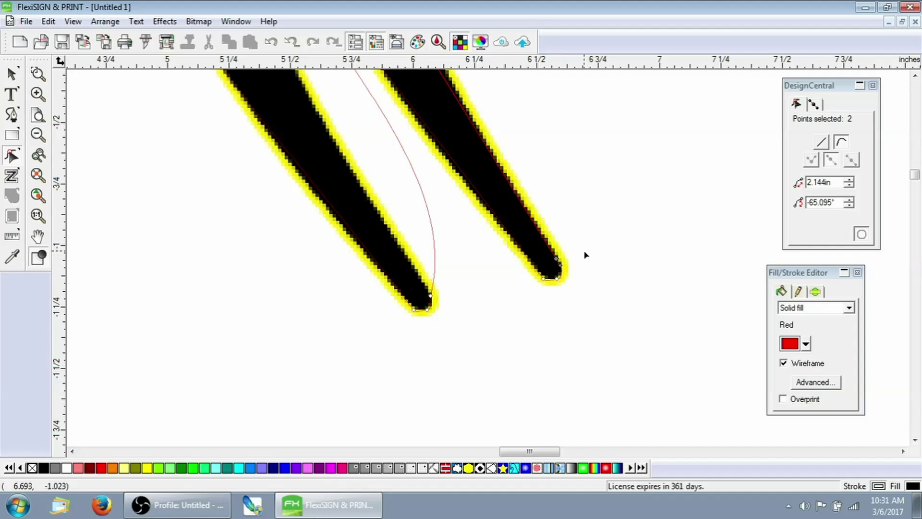
scroll(584, 171, up, 3)
scroll(552, 158, up, 9)
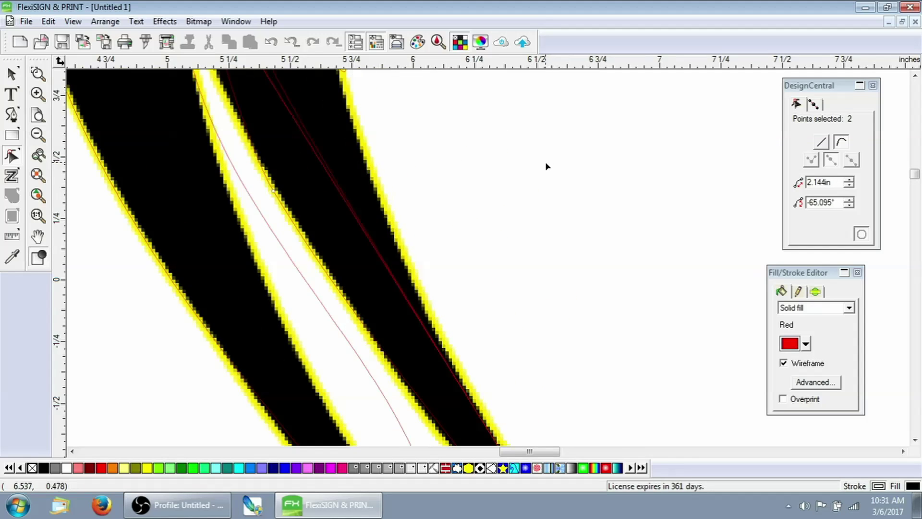
click(541, 171)
scroll(545, 185, down, 9)
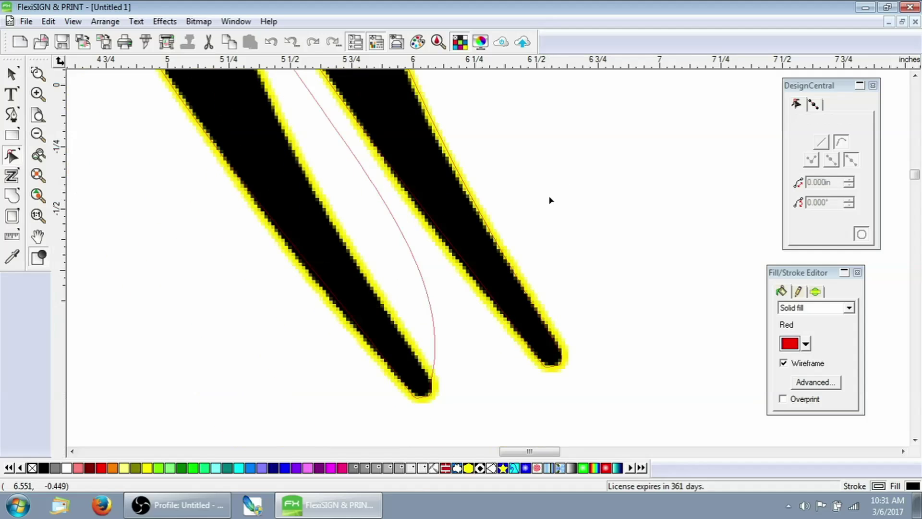
mouse_move(552, 224)
mouse_down()
mouse_move(569, 390)
mouse_move(557, 390)
mouse_up()
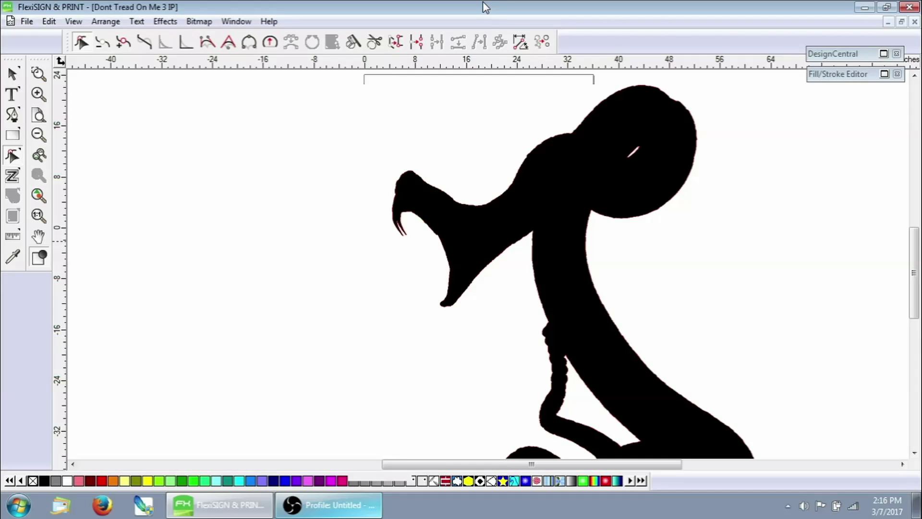
- Show the outline's edit points and inspect how they follow the silhouette's edge along the round upper coil
click(468, 228)
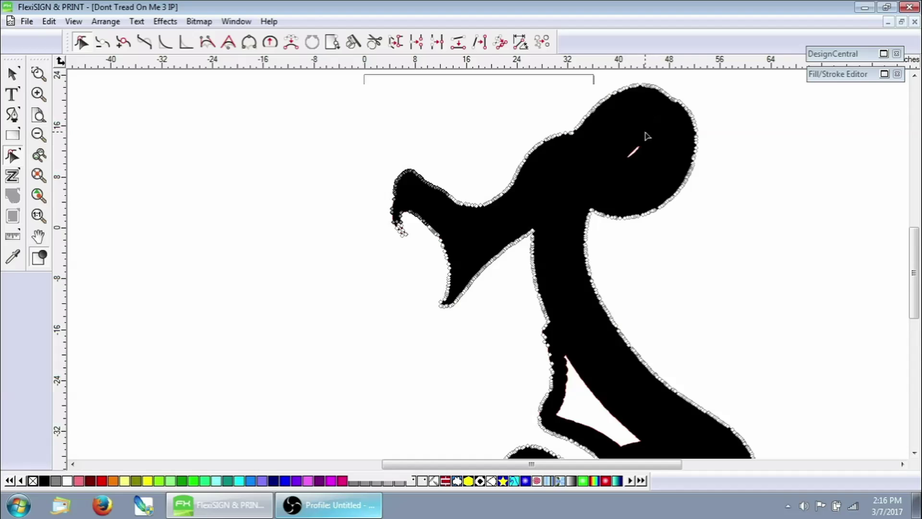
click(39, 74)
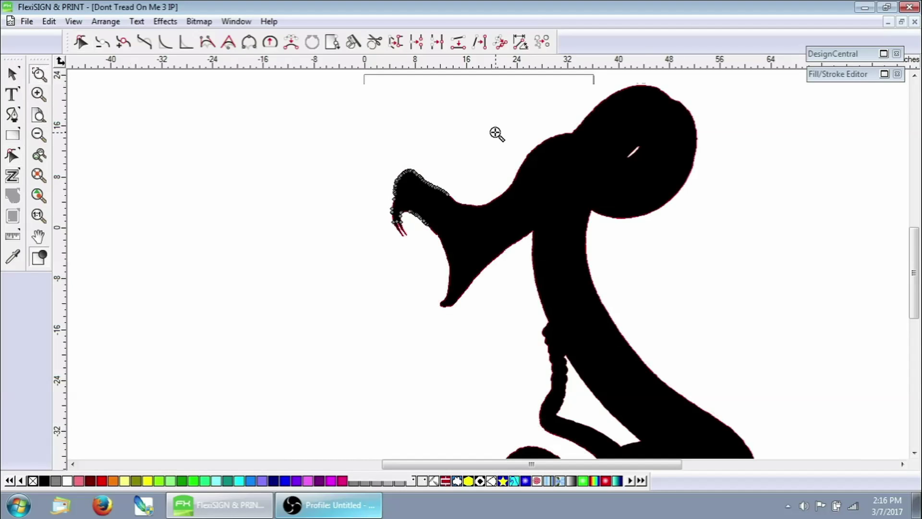
drag(707, 102, 679, 133)
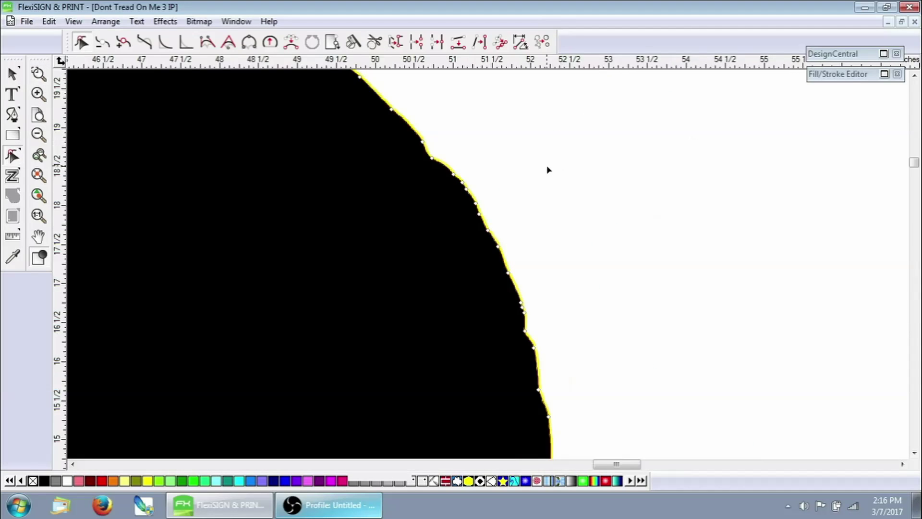
click(39, 74)
drag(495, 130, 431, 210)
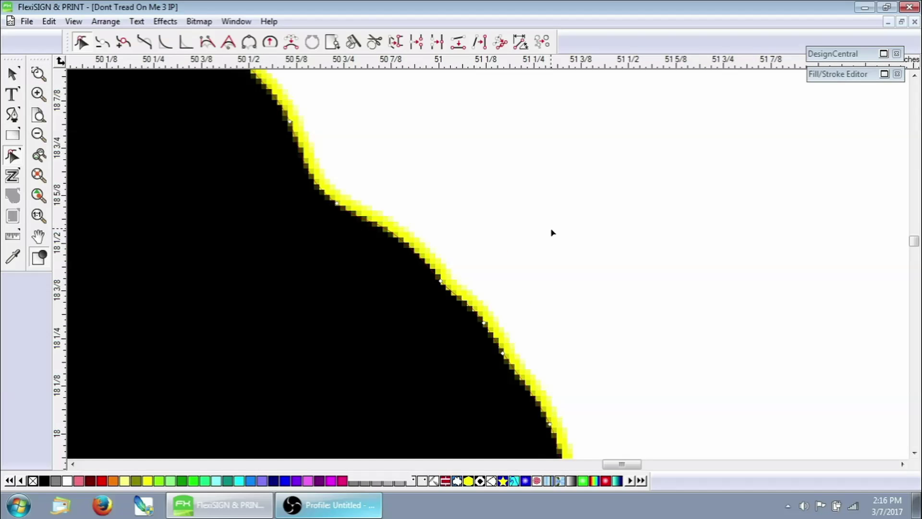
scroll(552, 232, down, 5)
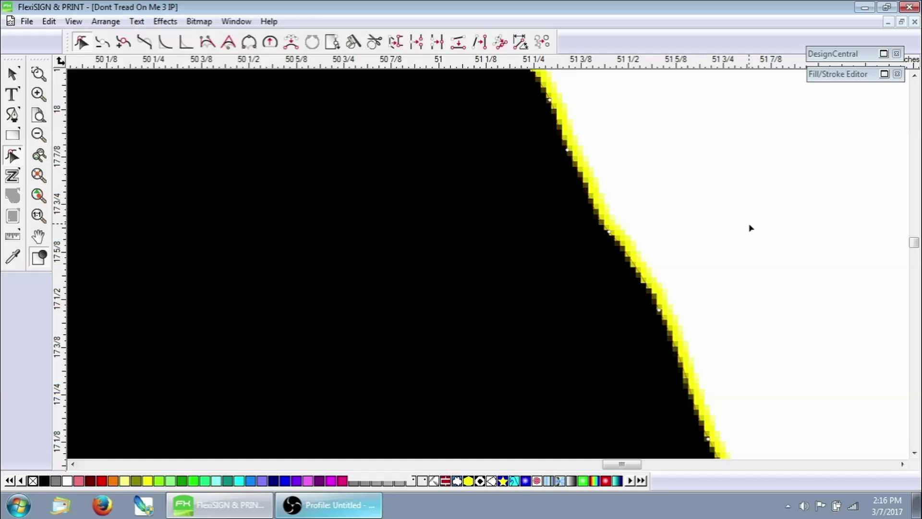
scroll(752, 227, down, 2)
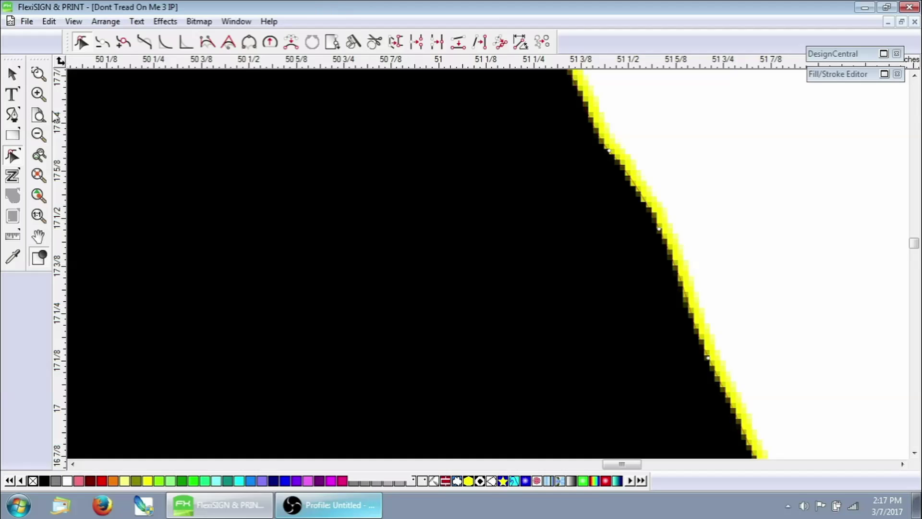
click(38, 195)
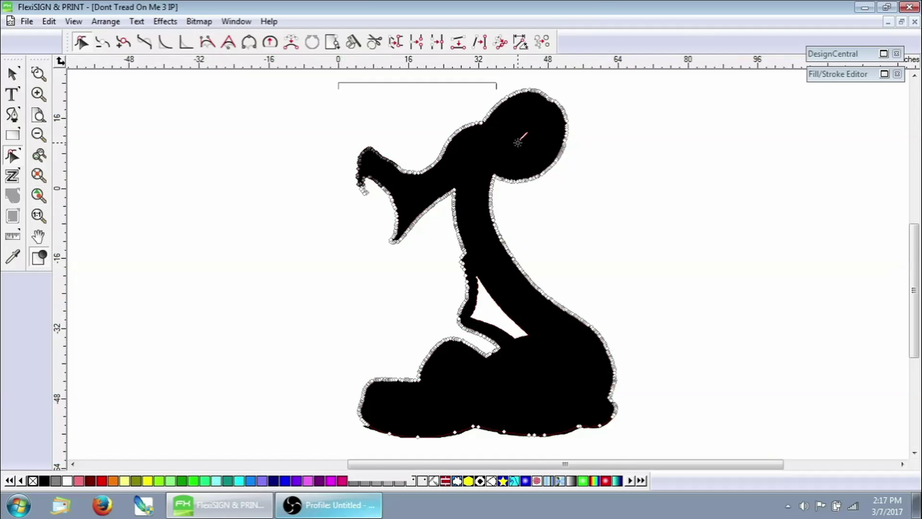
click(692, 137)
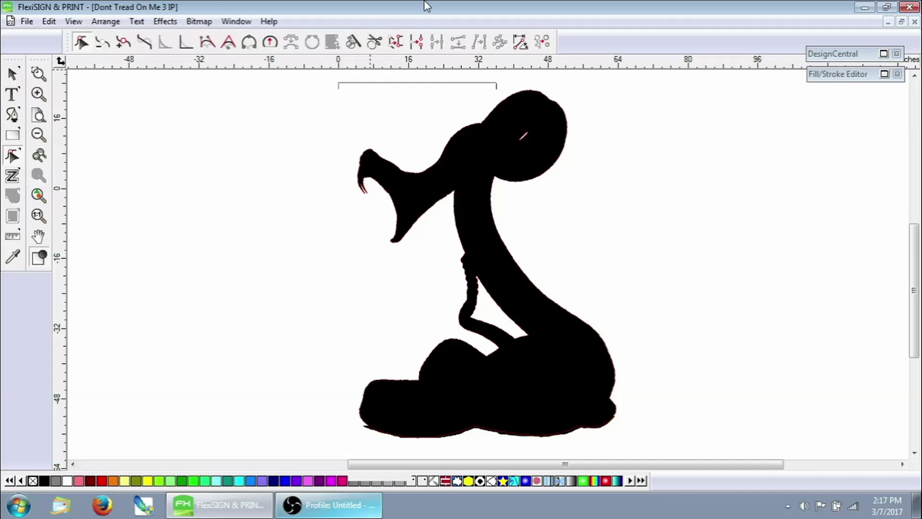
- Inspect the corrected outline along both fangs and the upper jaw
click(38, 75)
drag(342, 175, 409, 244)
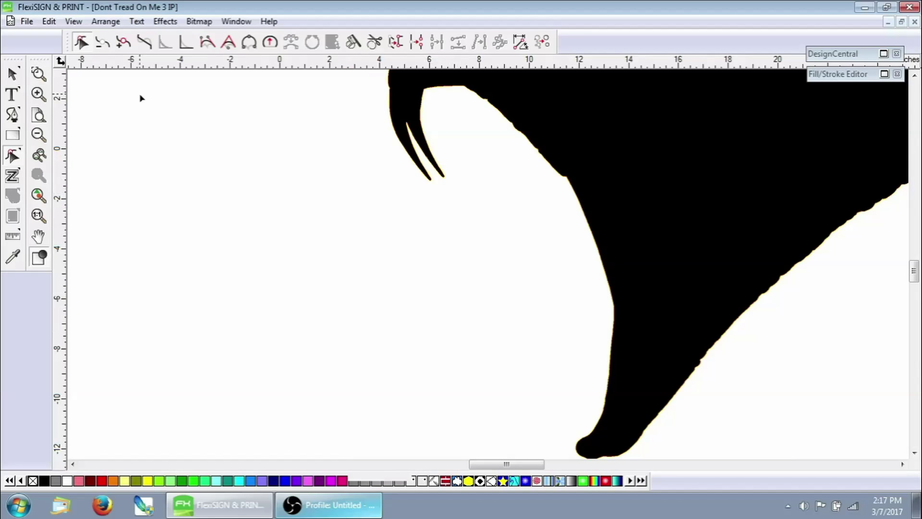
click(38, 74)
drag(459, 197, 395, 124)
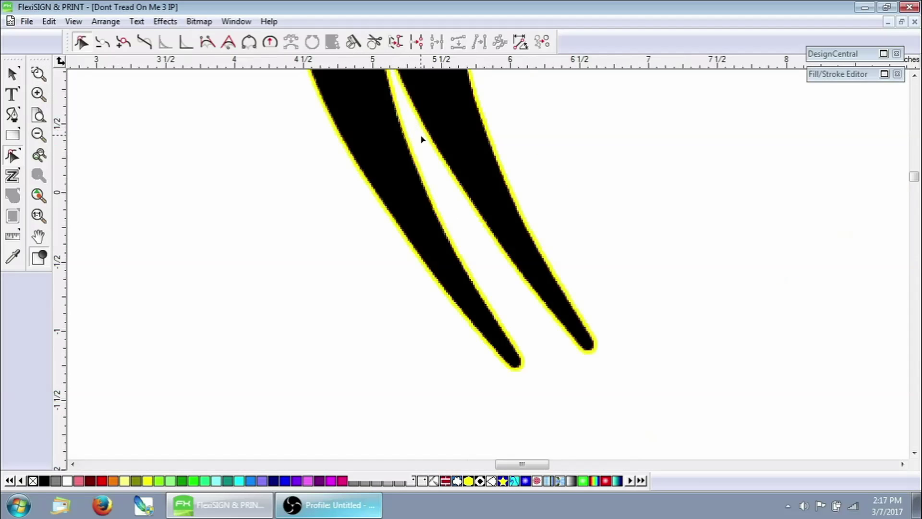
scroll(291, 165, up, 6)
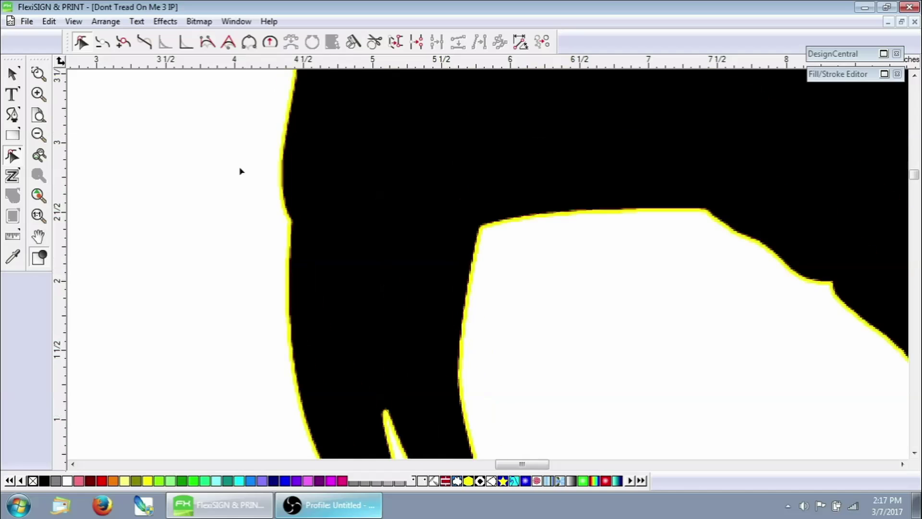
scroll(241, 171, up, 1)
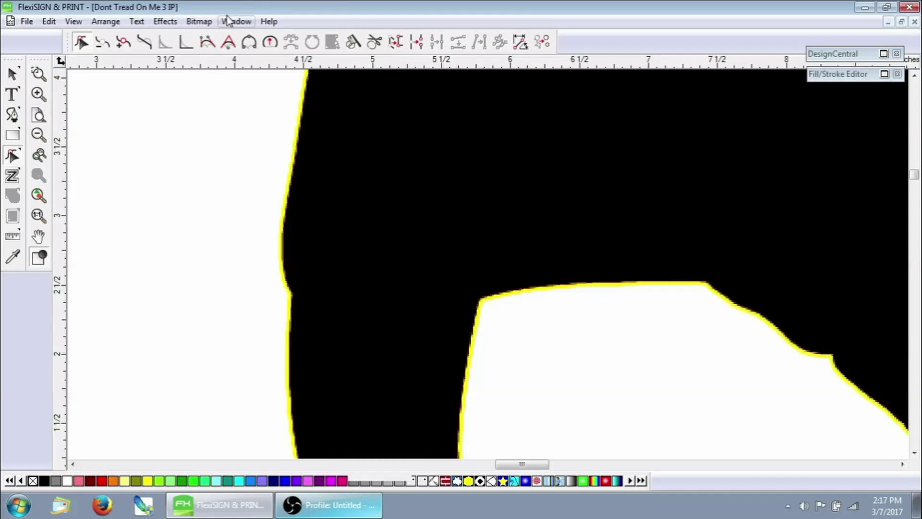
click(39, 196)
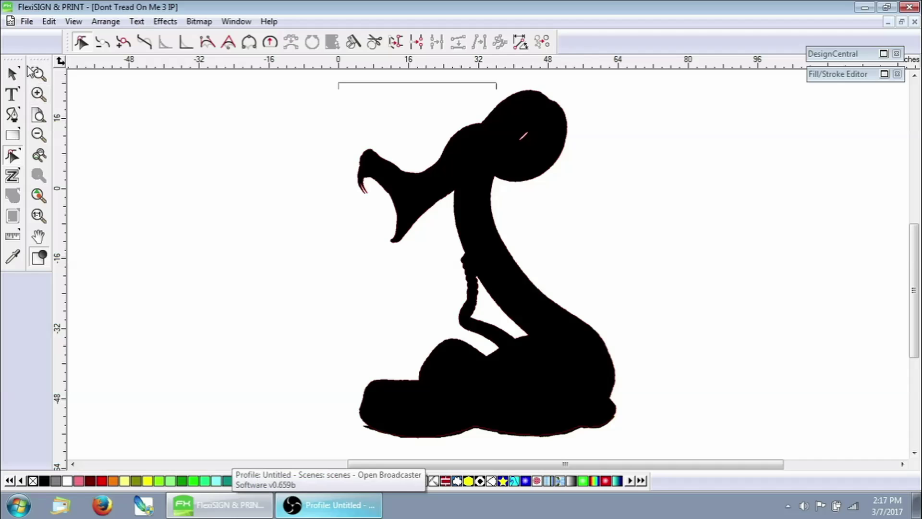
- Move the black silhouette image away from the red outline and delete the image
click(420, 118)
drag(608, 132, 339, 153)
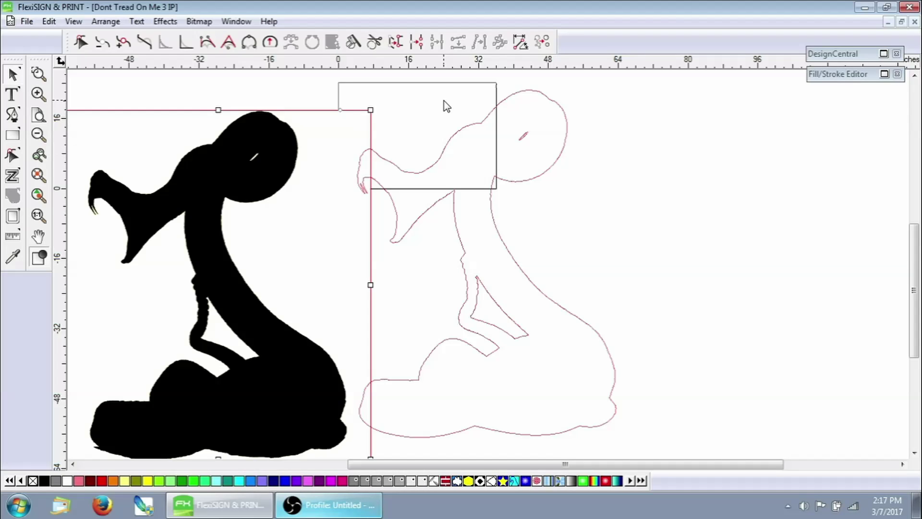
key(Delete)
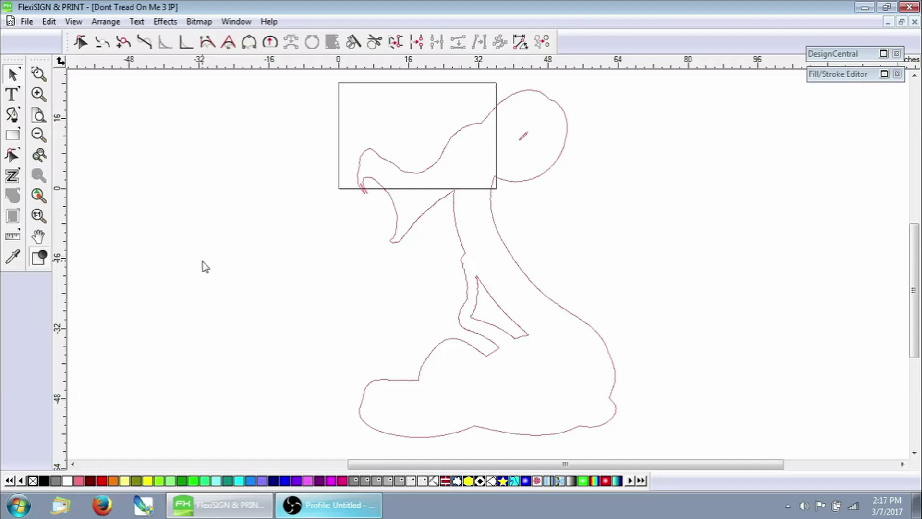
- Bring the Dont Tread On Me 3 Print File image from the desktop into the document with the snake outline
click(221, 511)
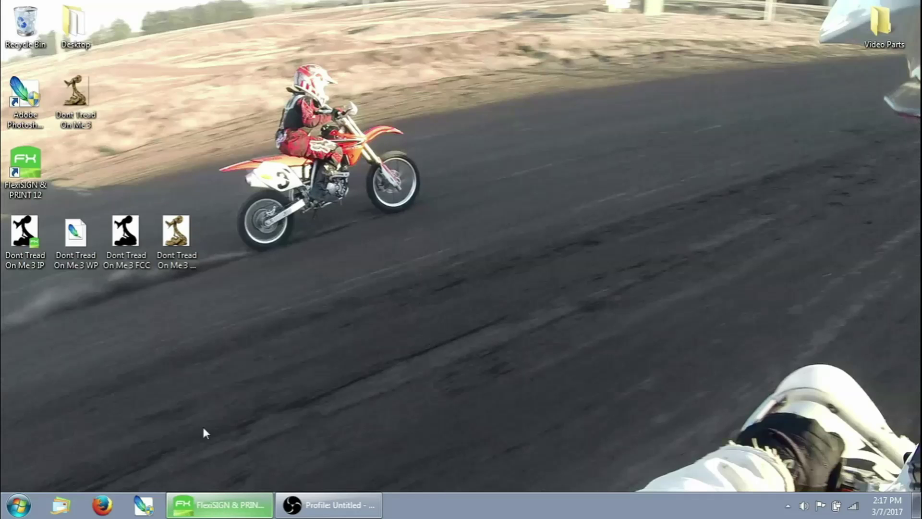
click(176, 241)
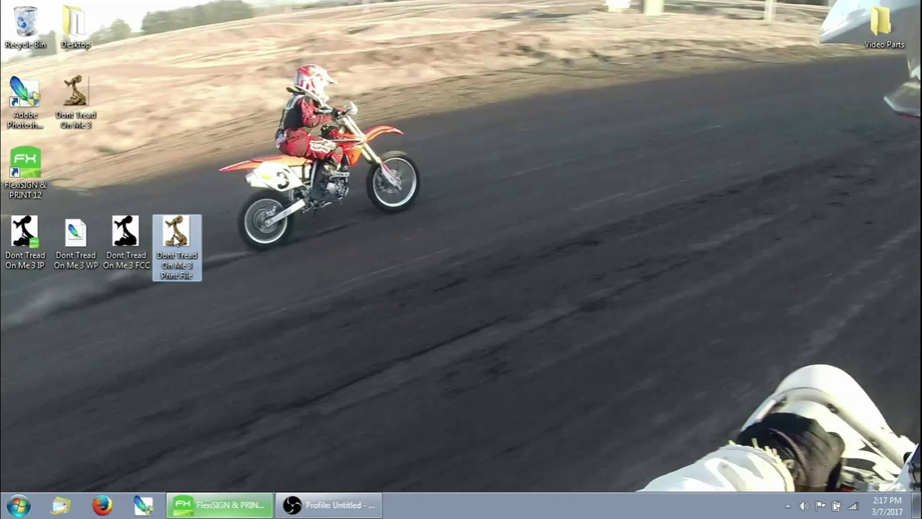
drag(177, 242, 289, 273)
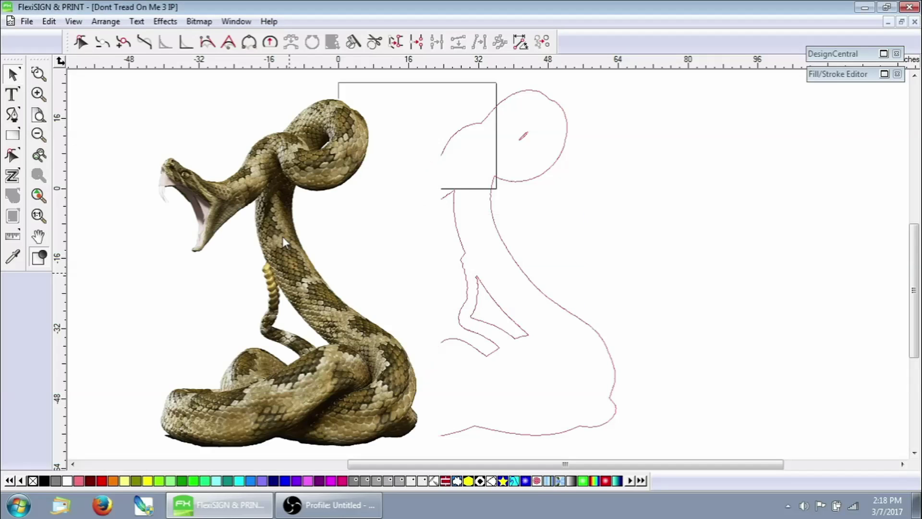
- Send the imported color snake image to the back, behind the vector outline
click(107, 22)
mouse_move(117, 71)
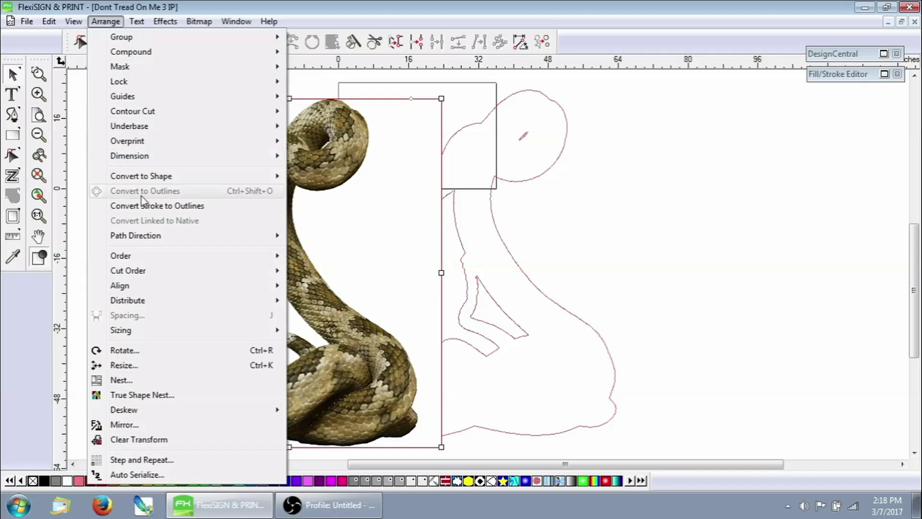
mouse_move(168, 255)
click(352, 270)
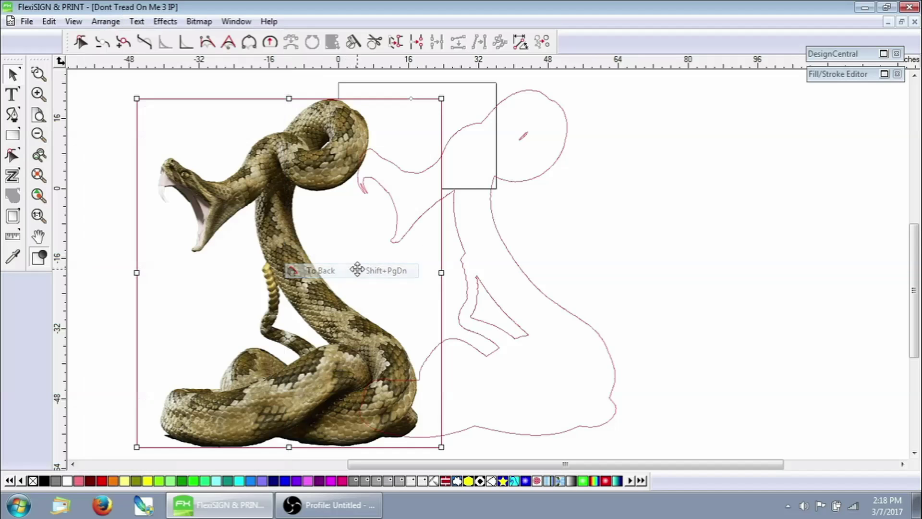
- Move the color snake image onto the vector outline and roughly match it at the fangs
drag(281, 177, 444, 173)
drag(299, 176, 396, 203)
click(38, 74)
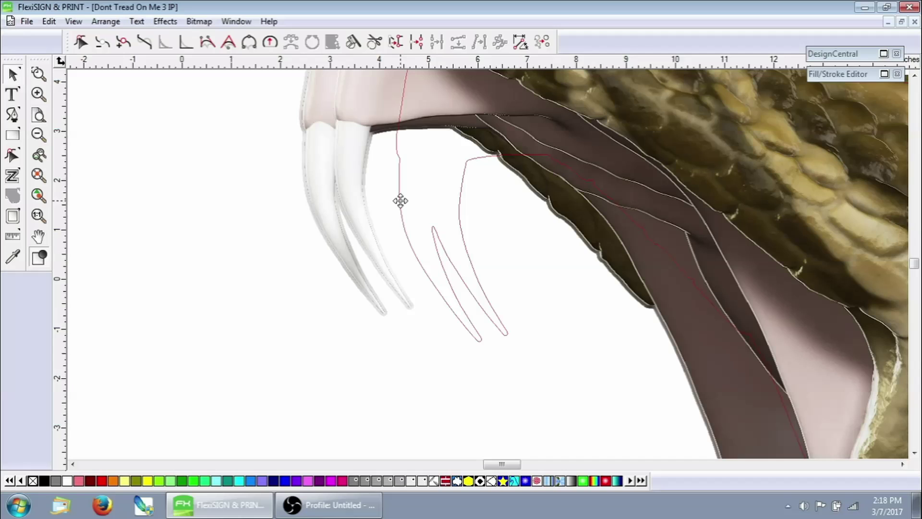
click(14, 79)
drag(317, 197, 343, 222)
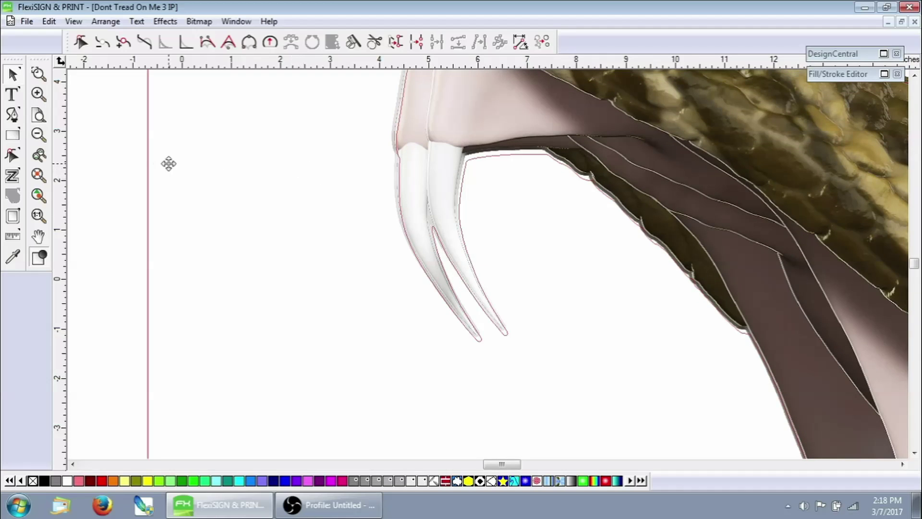
- Fine-tune the image's position so both fang tips sit evenly inside the outline
click(38, 76)
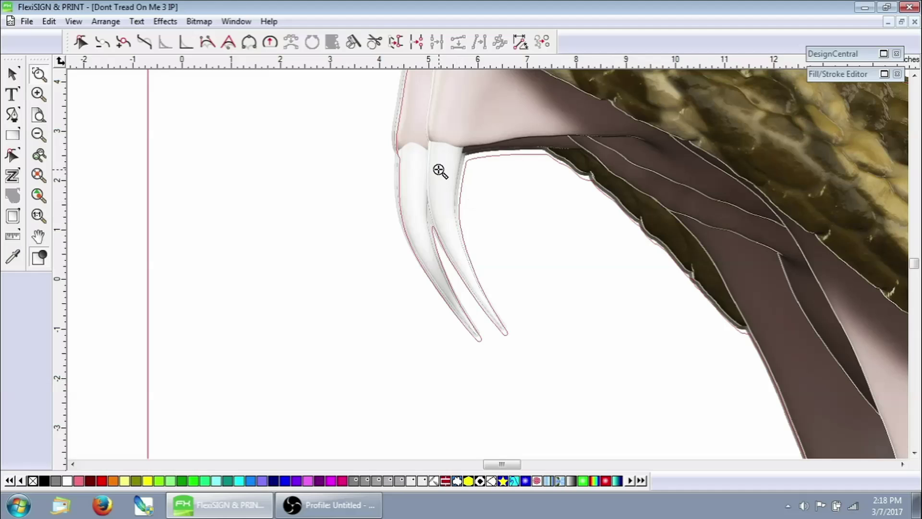
drag(548, 361, 435, 296)
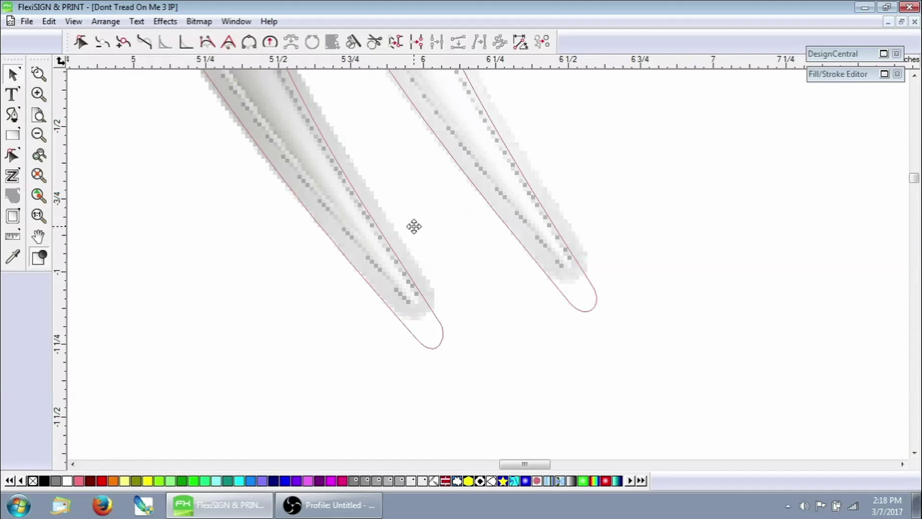
click(14, 77)
key(ctrl+z)
key(ctrl+y)
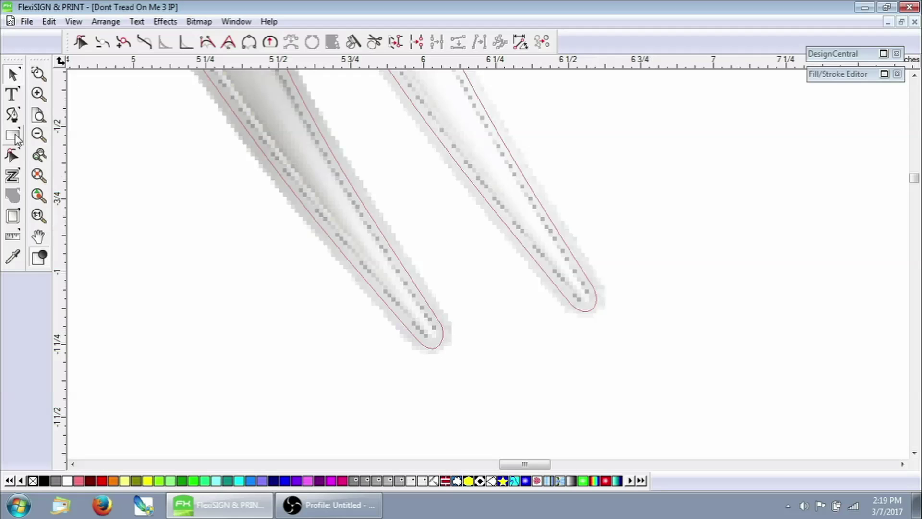
- Check the image's alignment with the outline where the neck meets the upper coil and again at the fangs
click(39, 195)
click(38, 74)
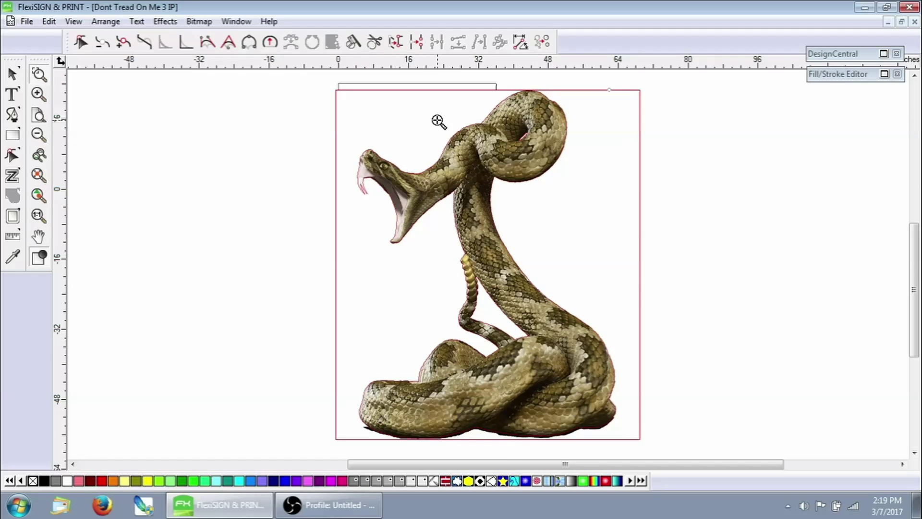
drag(477, 121, 486, 127)
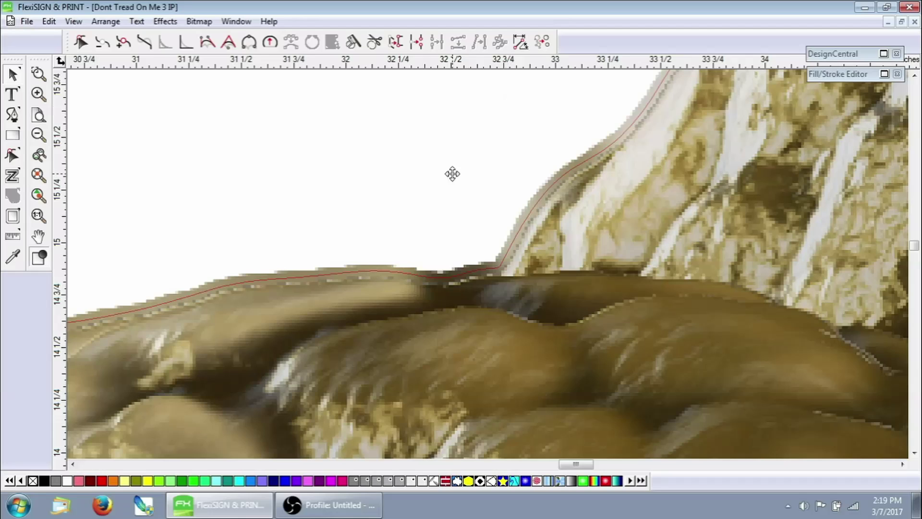
click(39, 194)
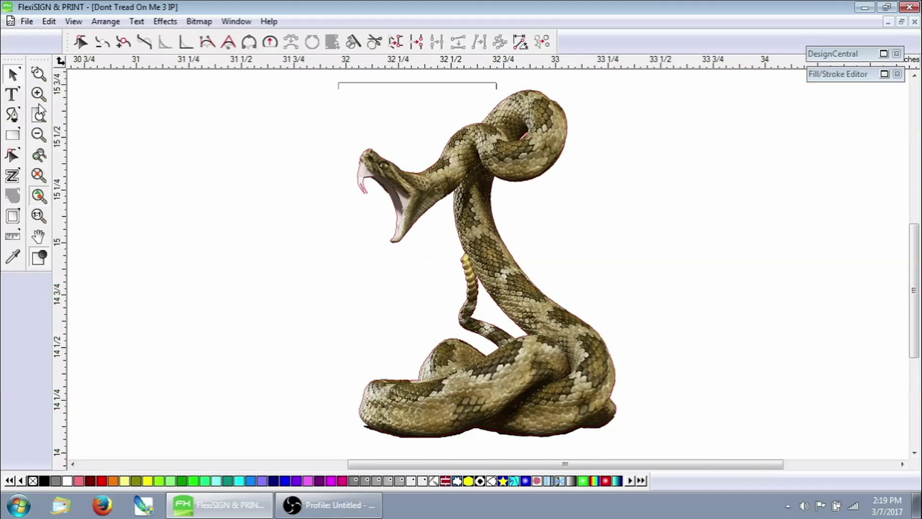
click(39, 75)
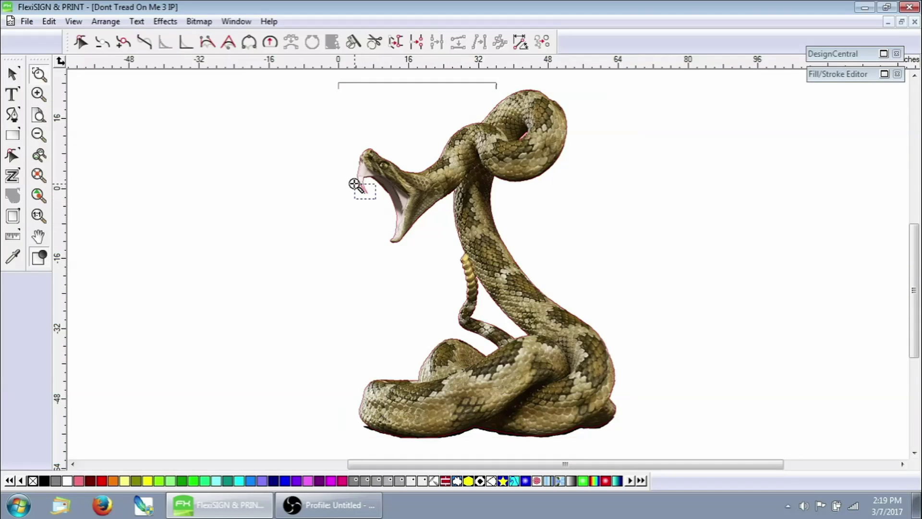
drag(356, 182, 371, 196)
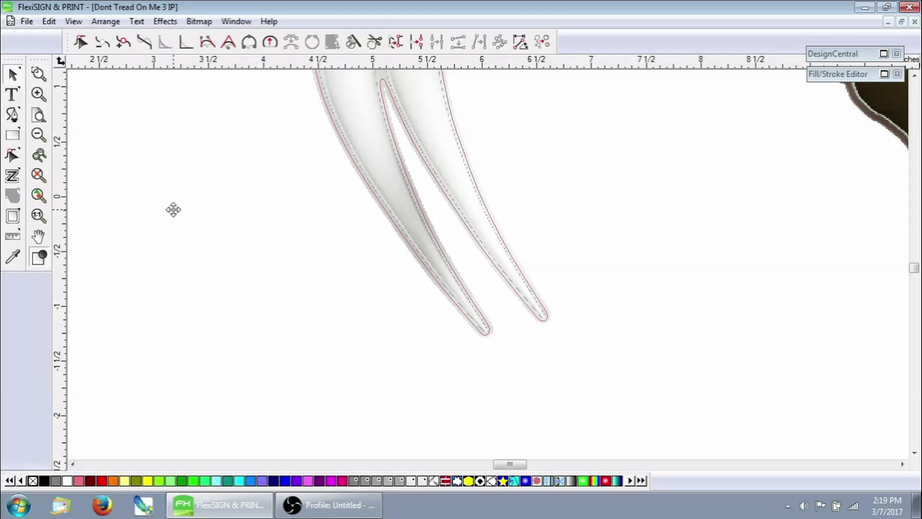
click(40, 76)
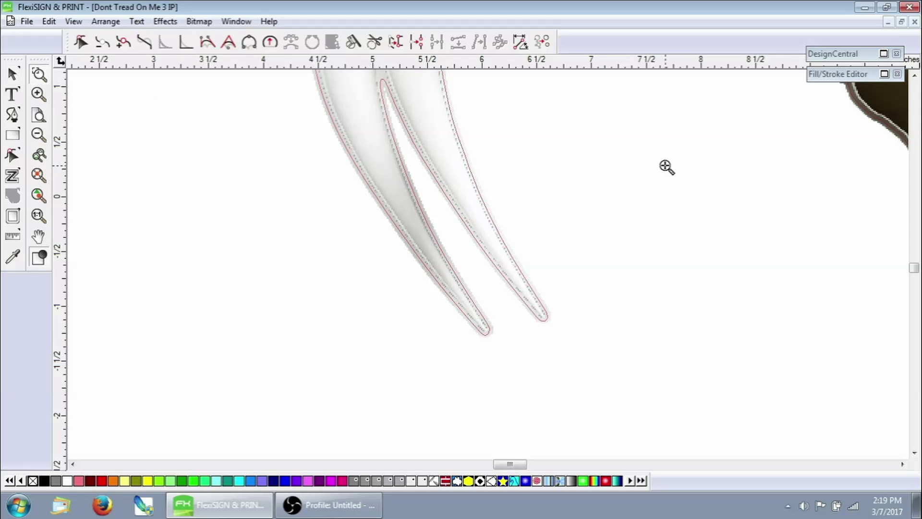
right_click(619, 92)
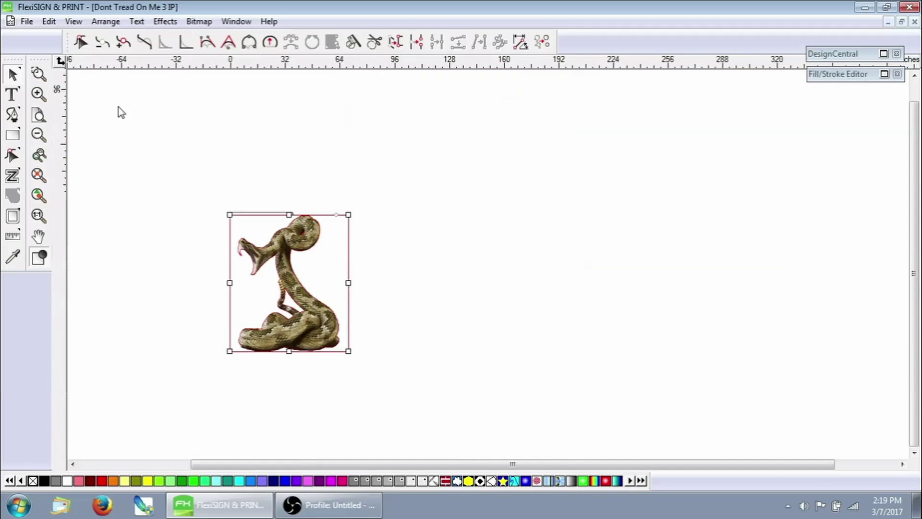
click(39, 195)
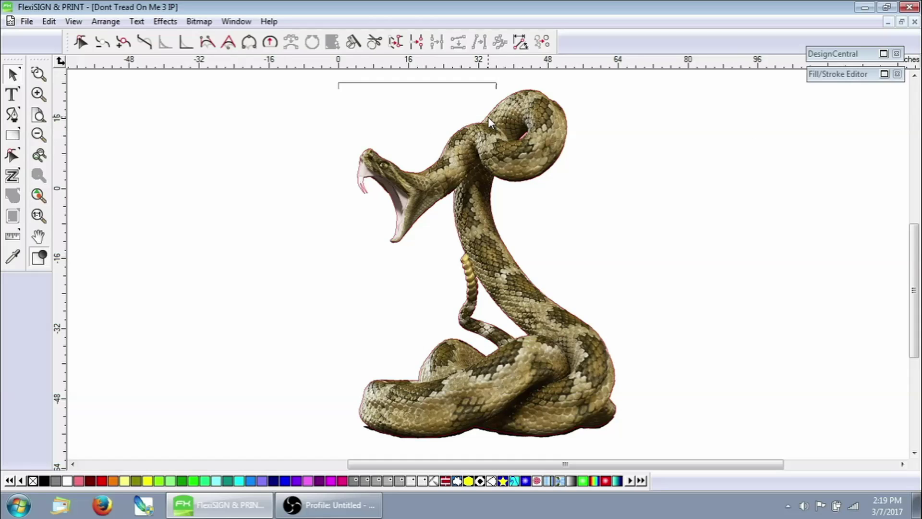
- Select the vector outline instead of the image and make it a contour cut
click(504, 122)
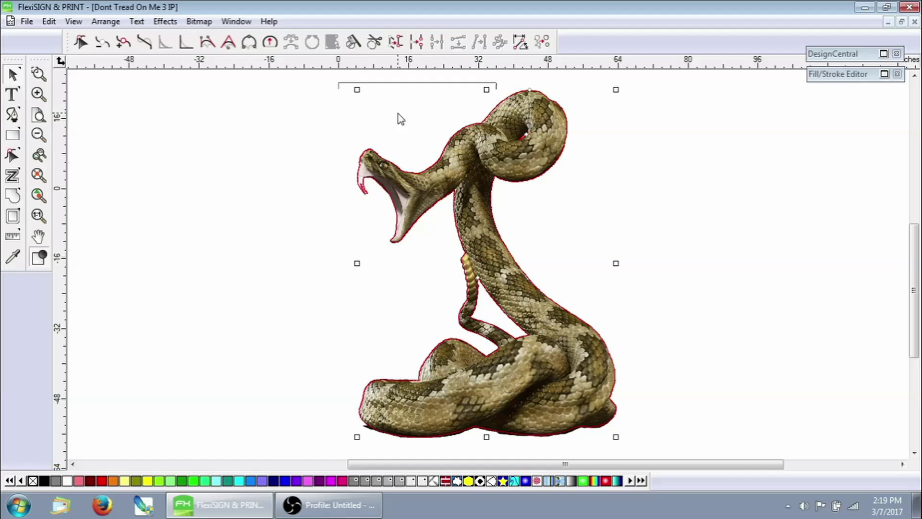
click(341, 99)
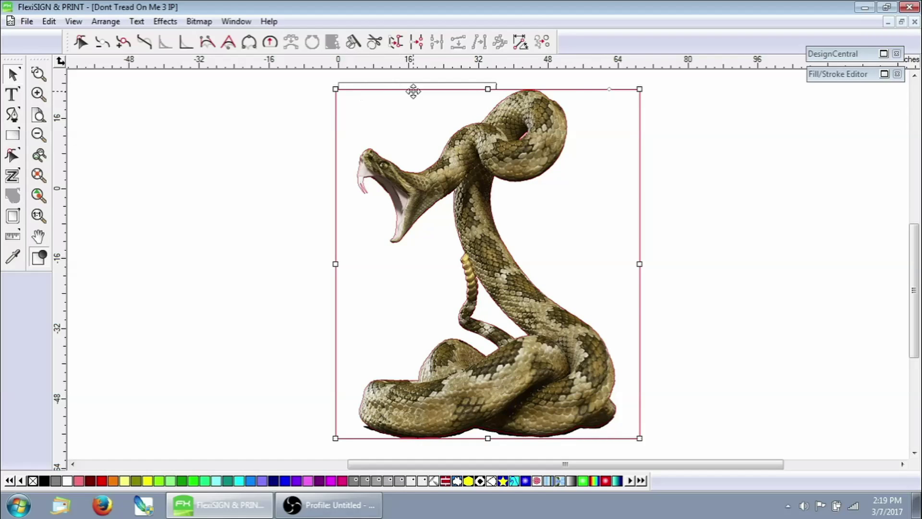
click(315, 155)
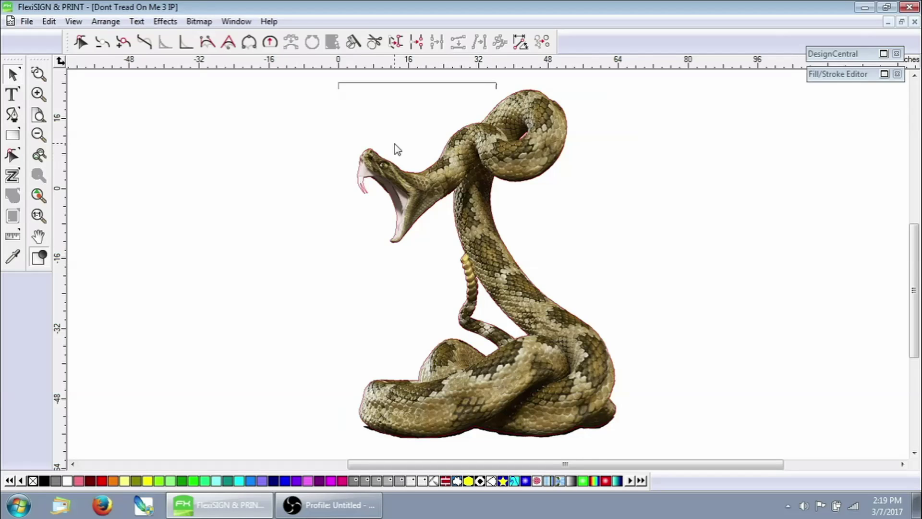
click(446, 143)
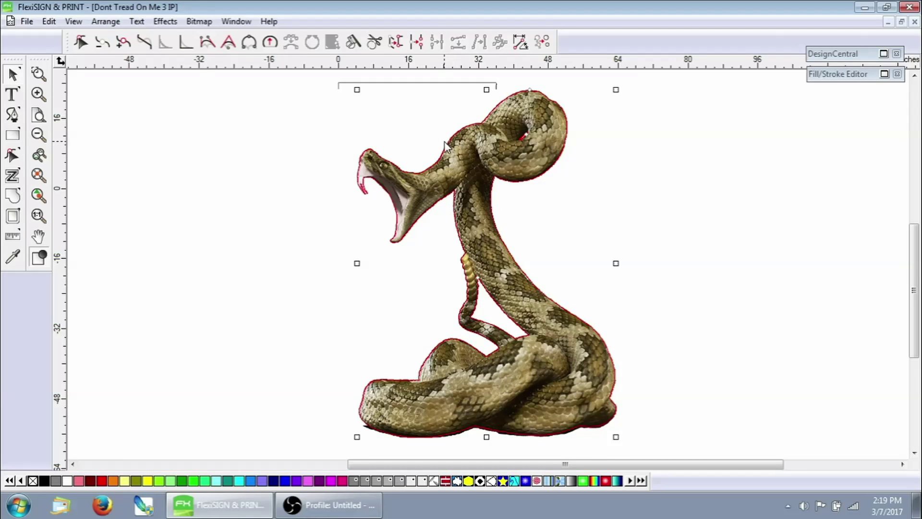
click(106, 21)
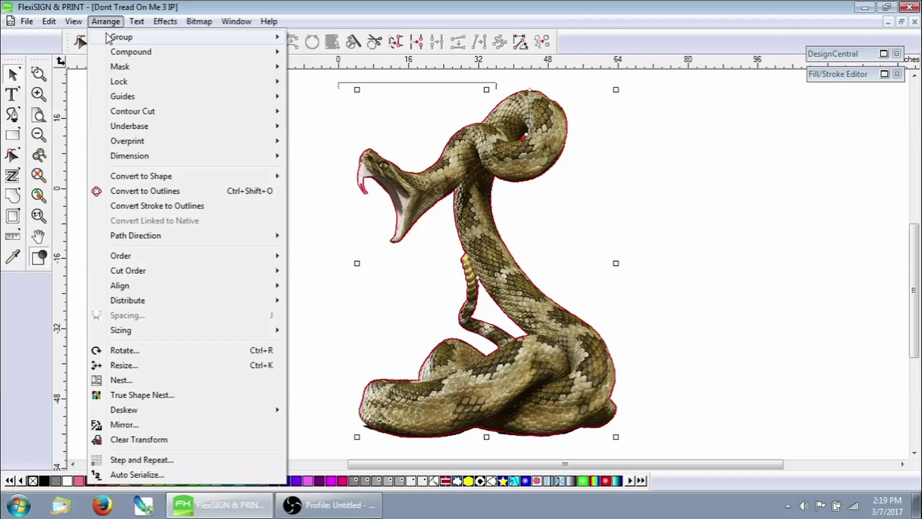
mouse_move(120, 39)
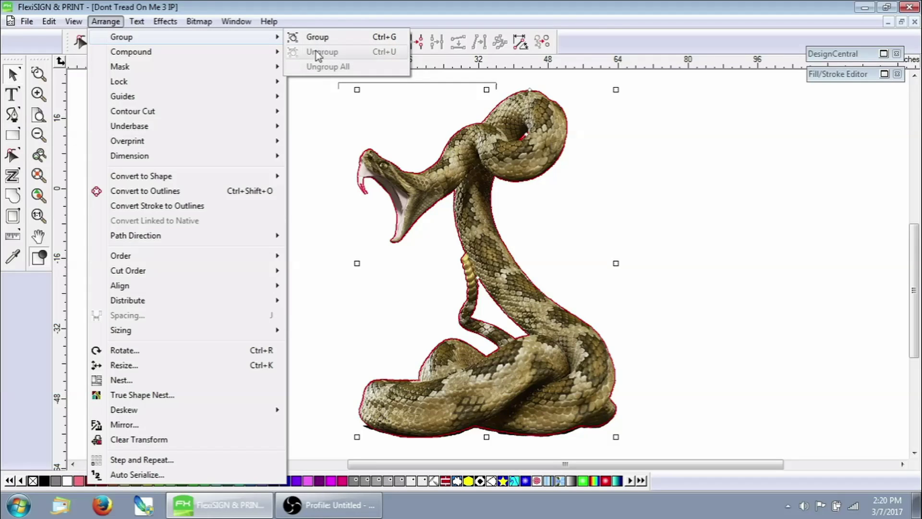
mouse_move(239, 54)
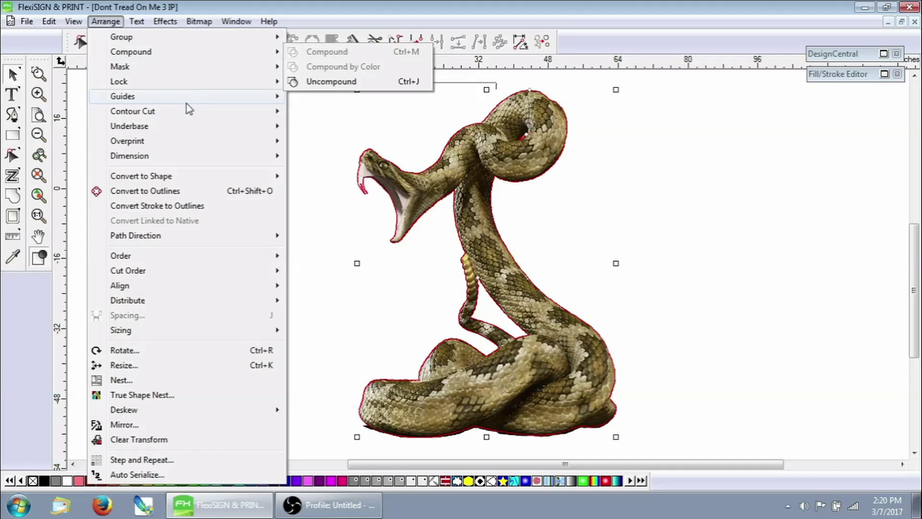
mouse_move(187, 115)
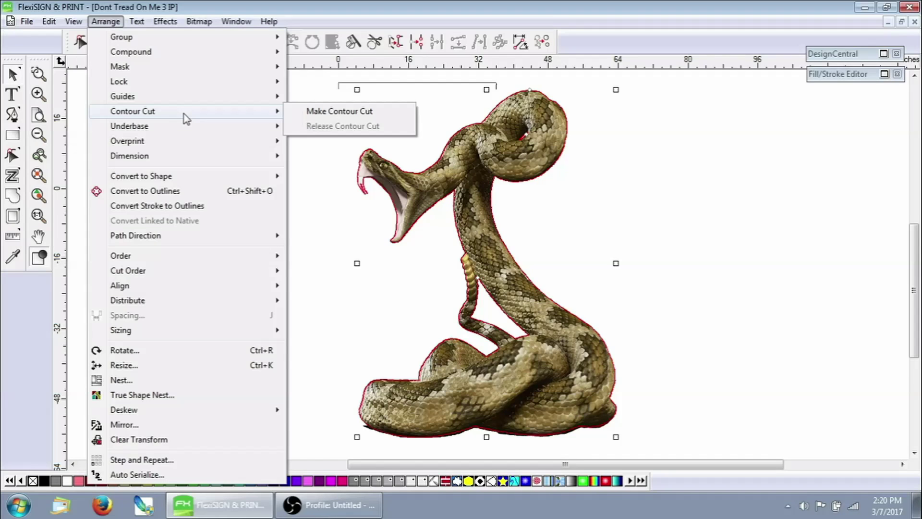
click(312, 115)
- Inspect the contour cut line along the edge of the snake's snout and around the mouth
click(39, 75)
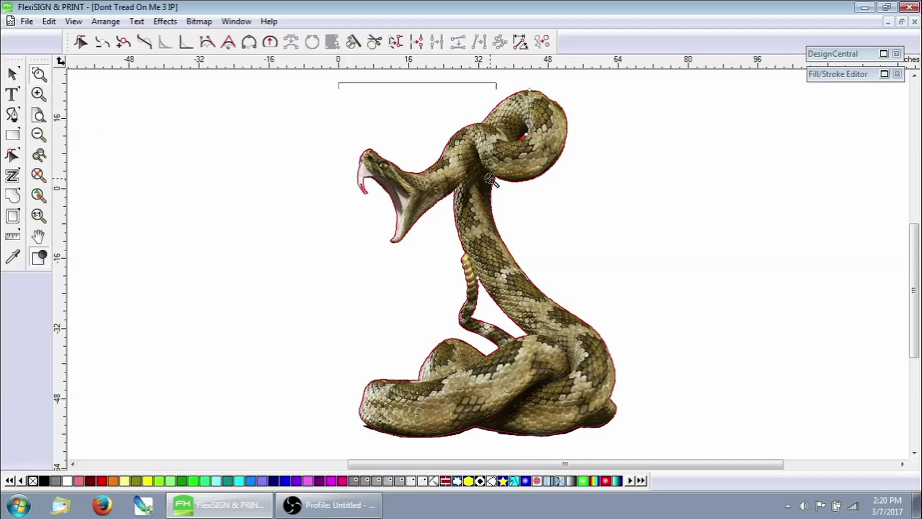
drag(354, 144, 394, 169)
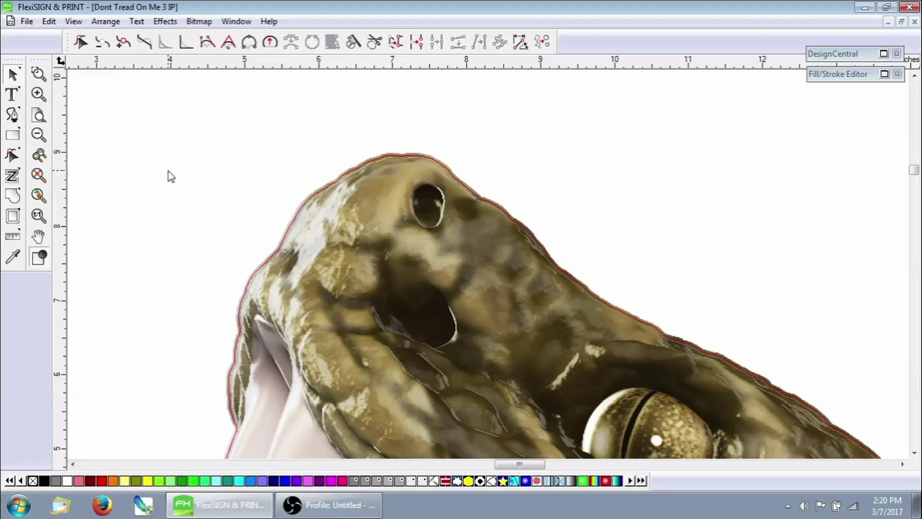
click(38, 75)
drag(264, 226, 298, 259)
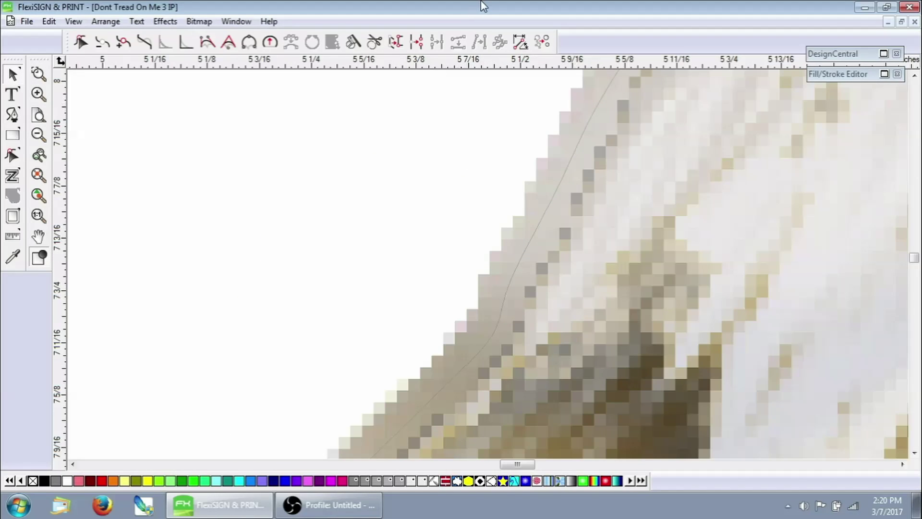
key(F3)
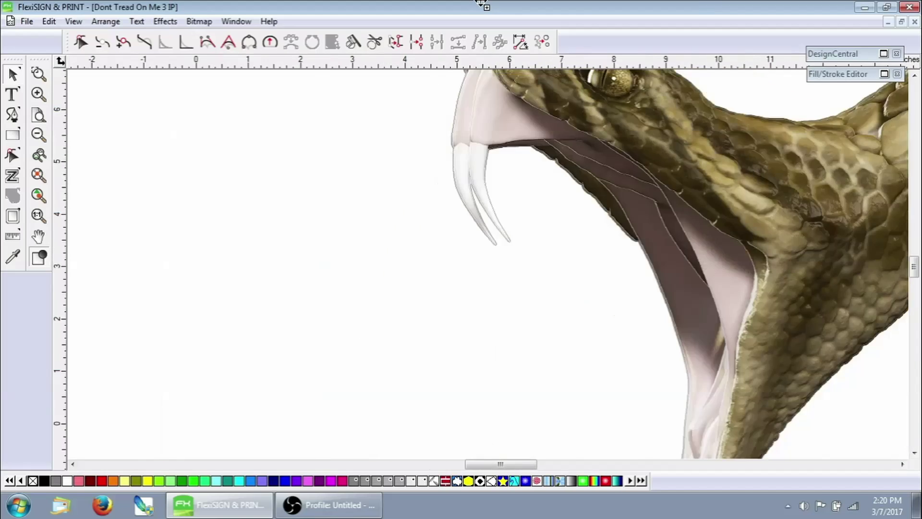
- Group the color snake image with its contour cut line
click(38, 195)
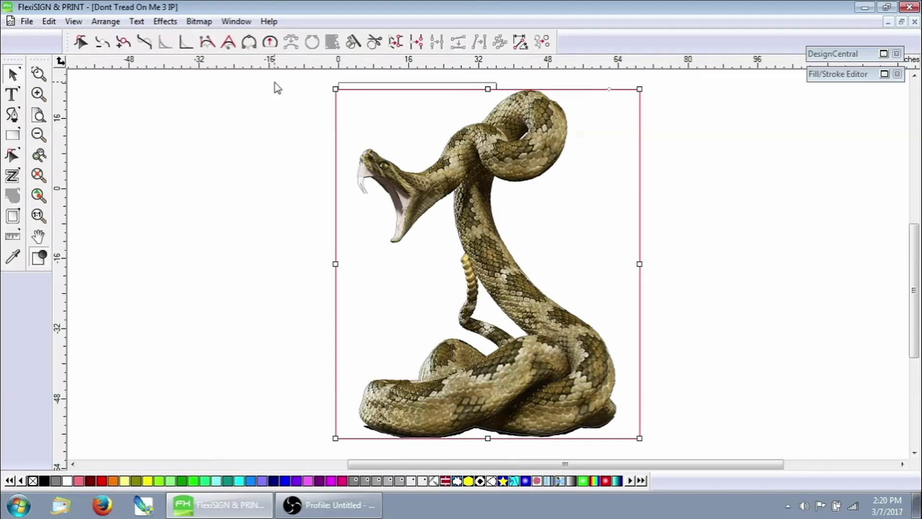
click(107, 23)
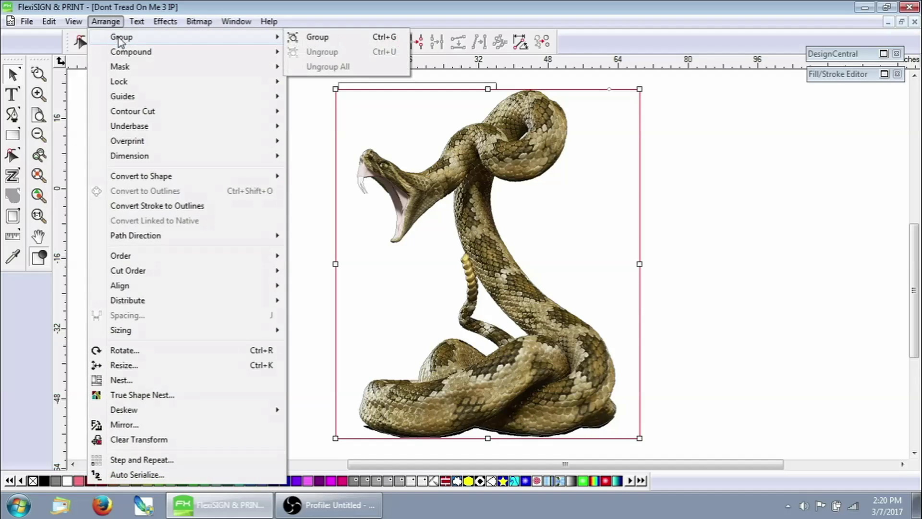
click(313, 39)
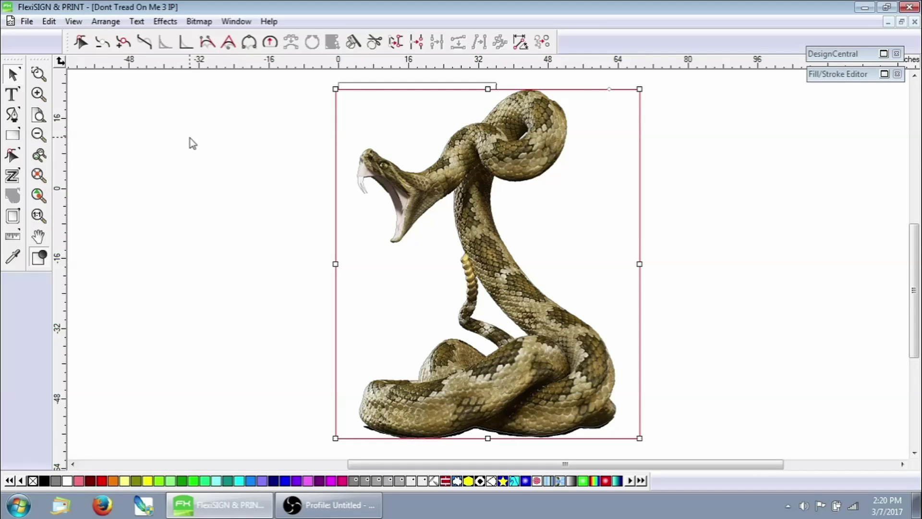
- Start exporting the snake artwork to the Desktop with the file name "Dont Tread On Me 3 Print Cut Ready"
click(27, 21)
click(52, 157)
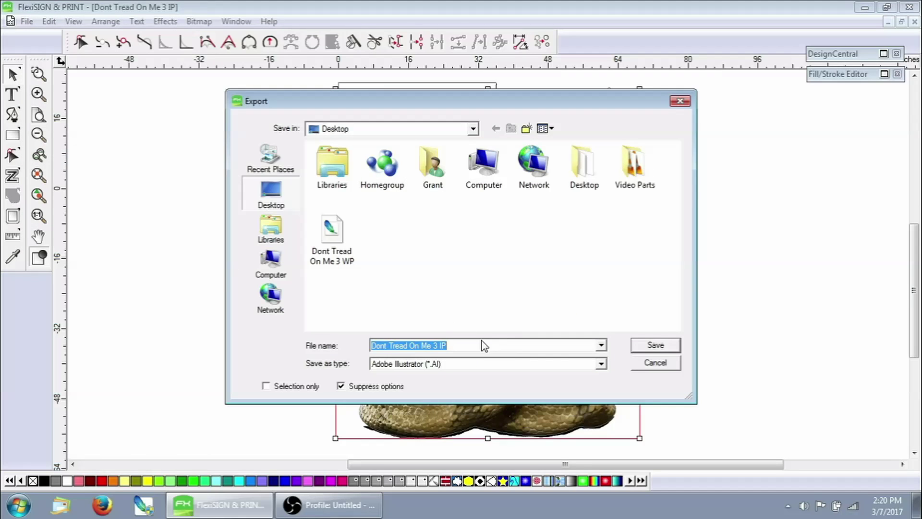
click(496, 345)
drag(463, 347, 439, 352)
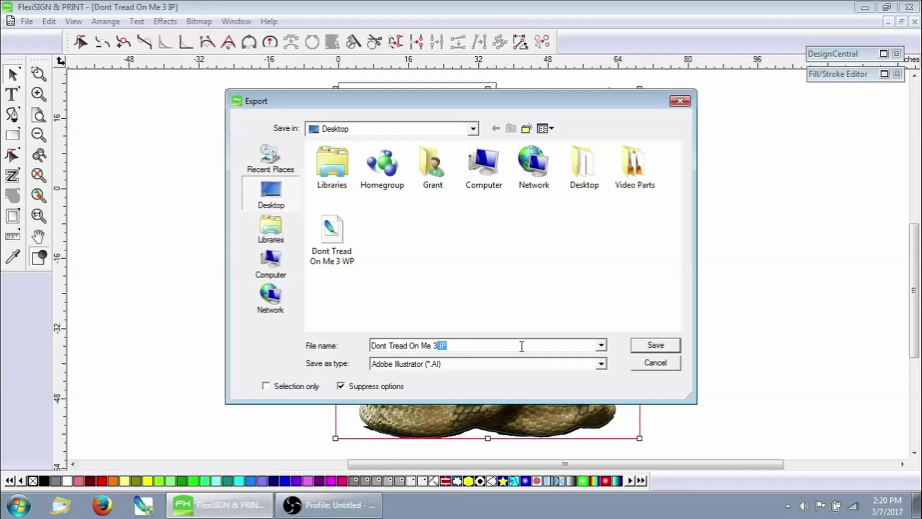
key(BackSpace)
text(Print Cut Ready)
- Choose Encapsulated PostScript (*.EPS) as the export format and save the file
click(520, 363)
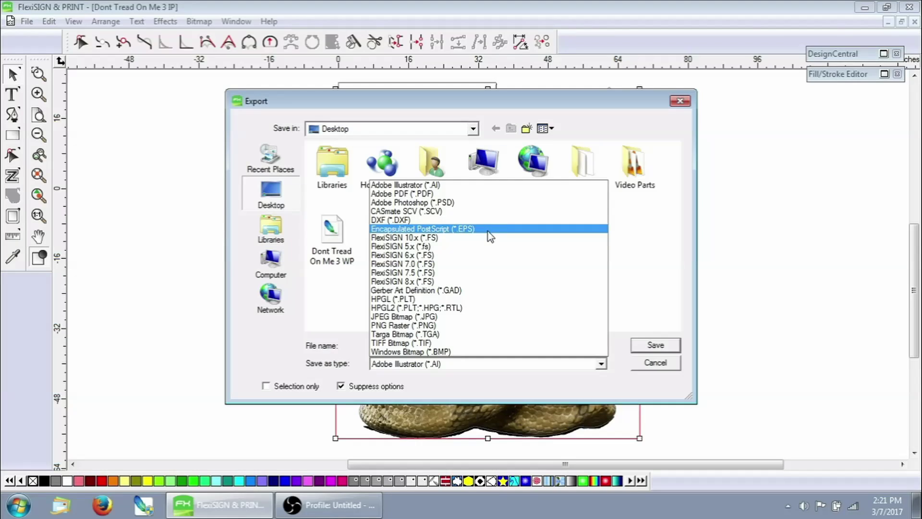
click(484, 229)
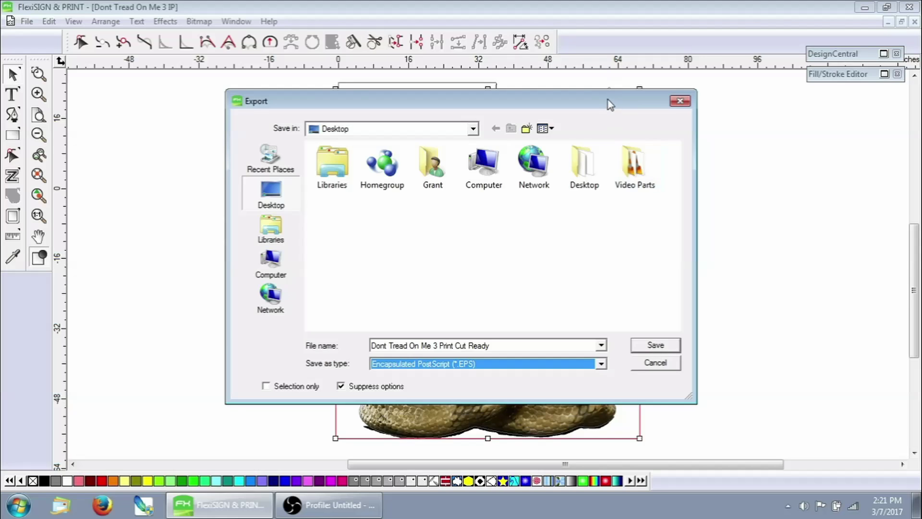
drag(608, 103, 583, 103)
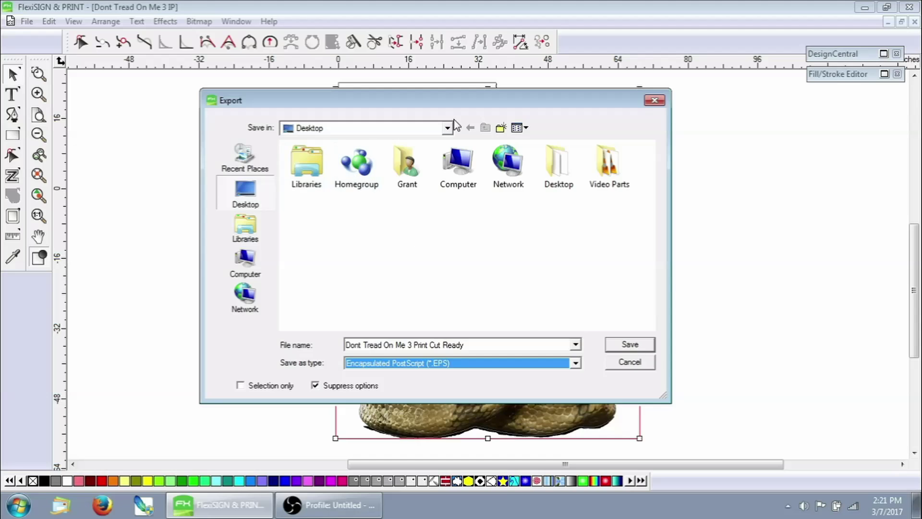
click(635, 347)
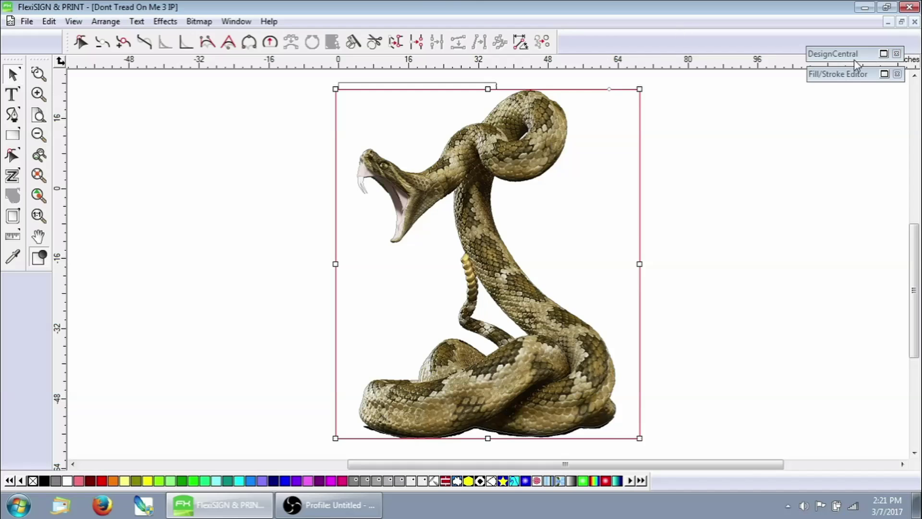
- Check the width and height of the snake artwork in DesignCentral
click(884, 53)
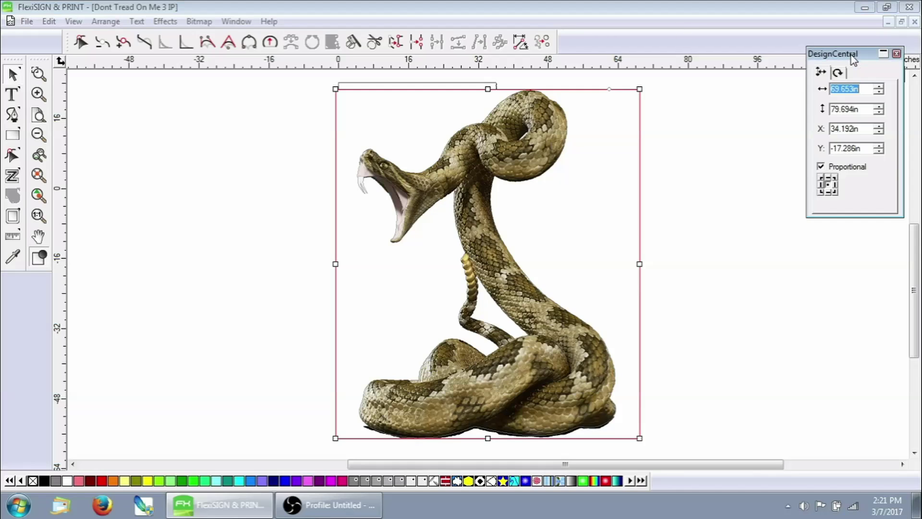
click(604, 6)
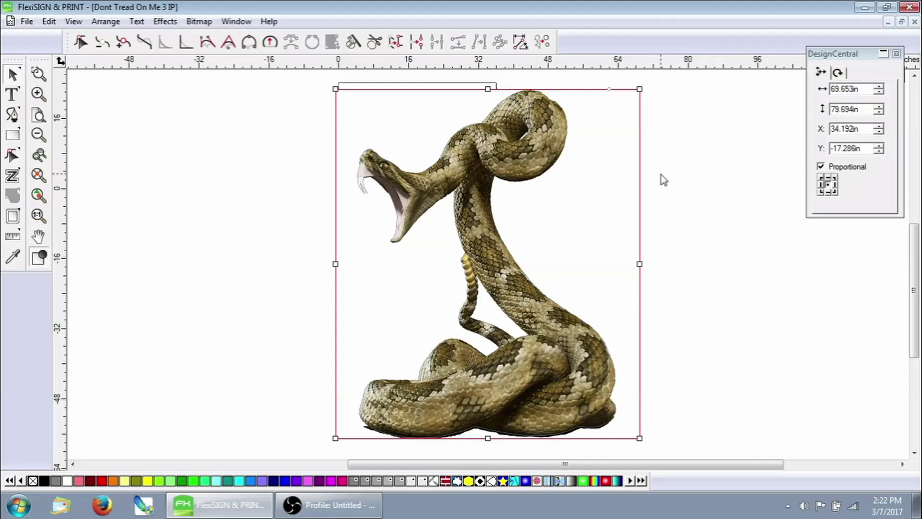
click(38, 75)
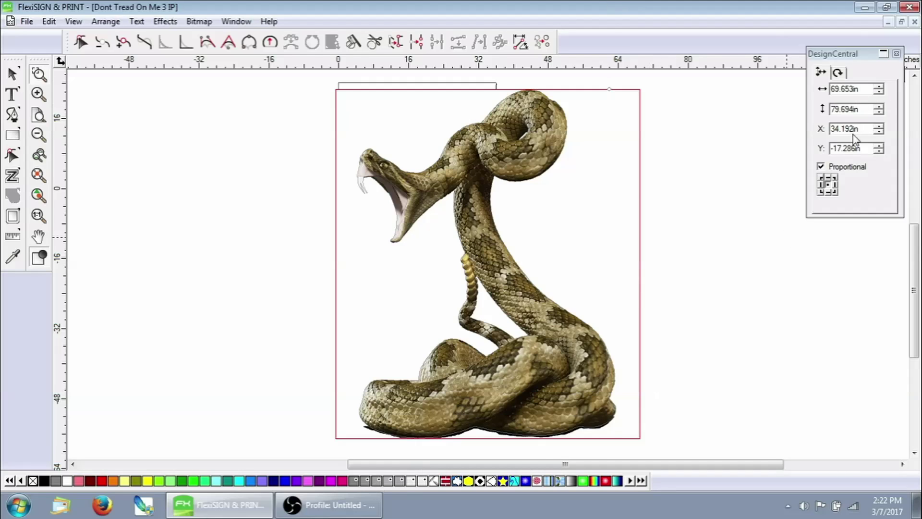
click(12, 73)
click(611, 119)
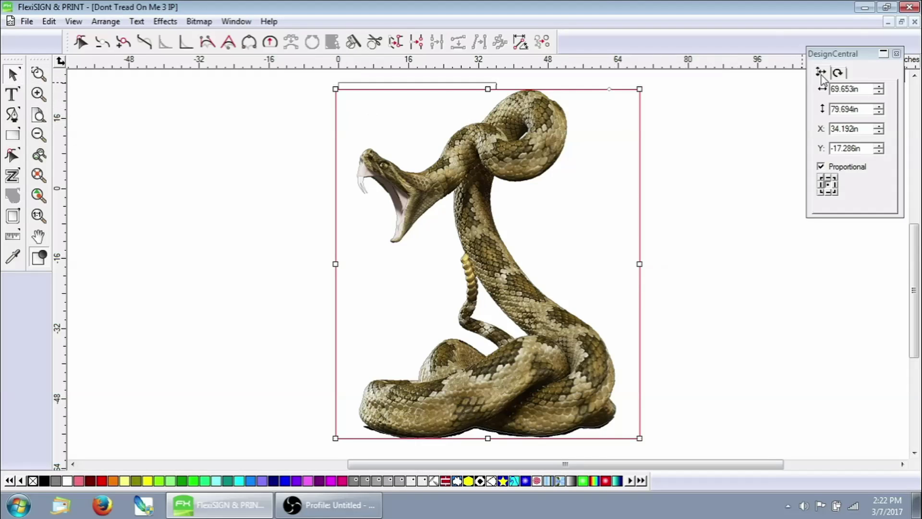
double_click(865, 89)
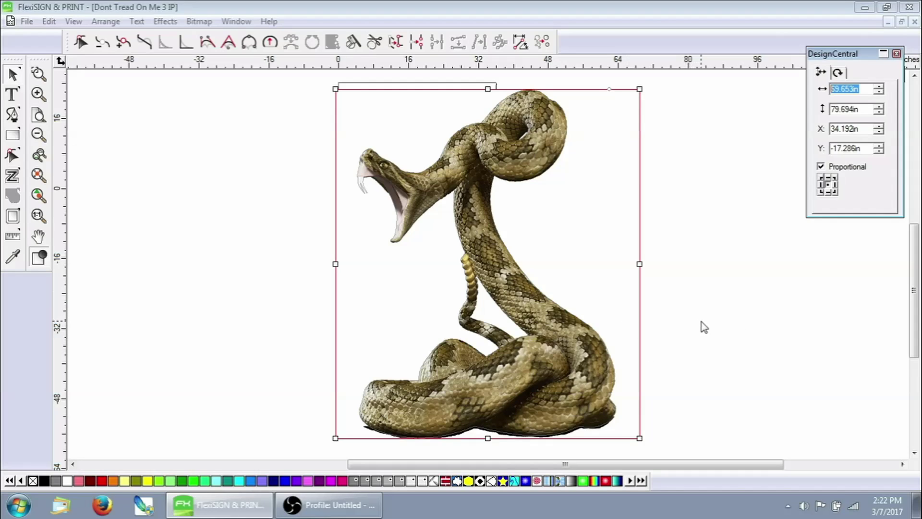
click(865, 110)
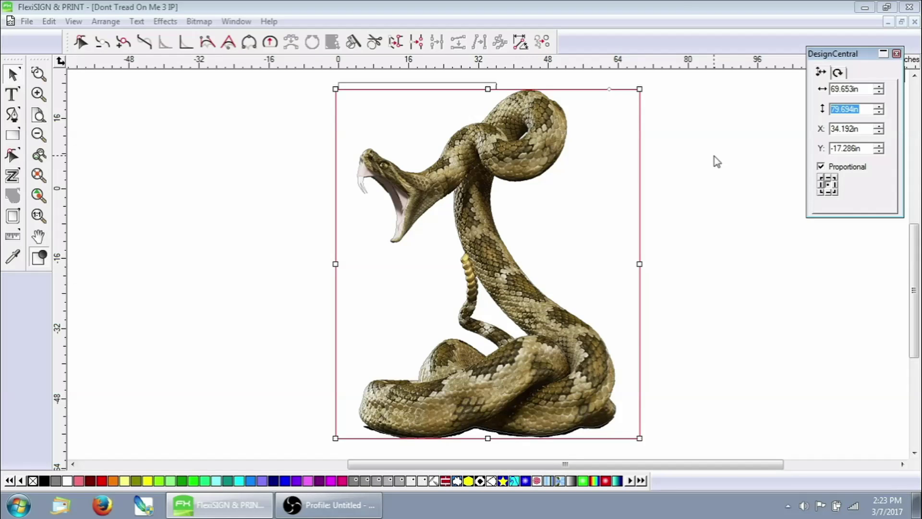
click(680, 5)
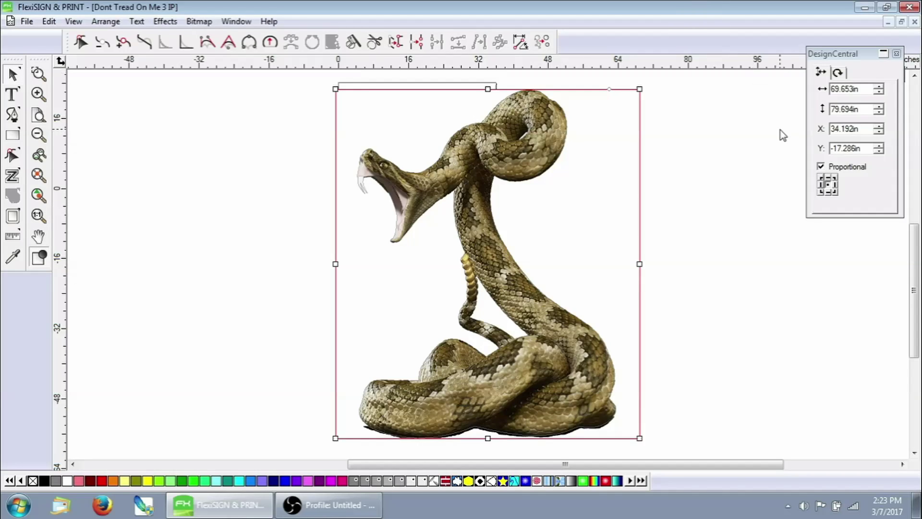
- Try scaling the snake image proportionally down to about 33.5 by 38.3 in, and undo the resize
click(731, 108)
click(611, 163)
click(46, 80)
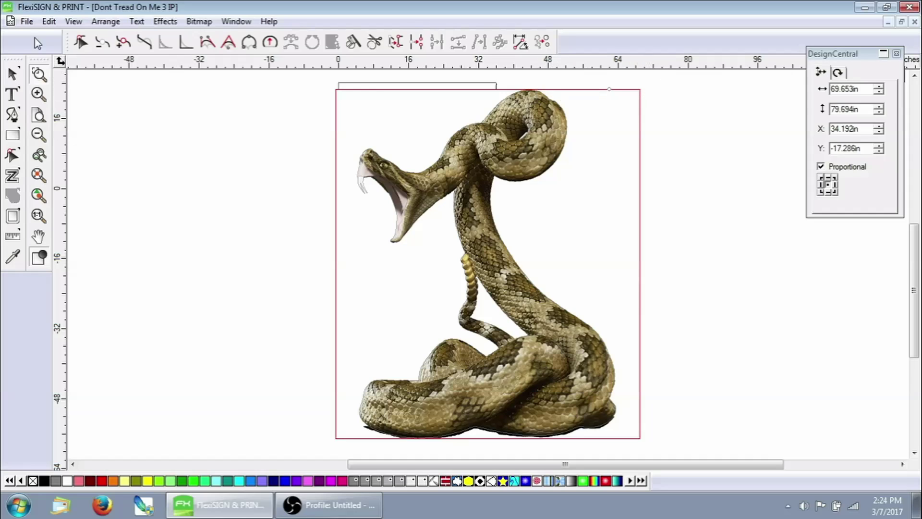
click(12, 74)
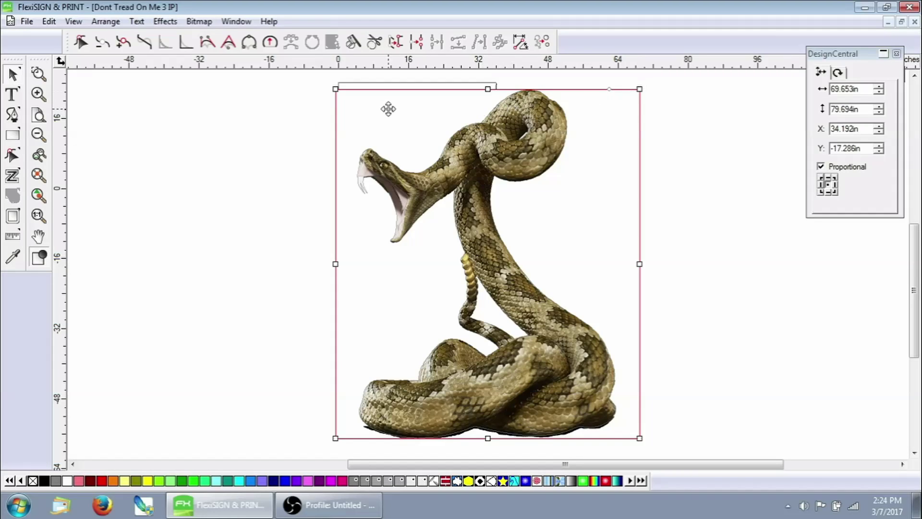
drag(640, 87, 481, 283)
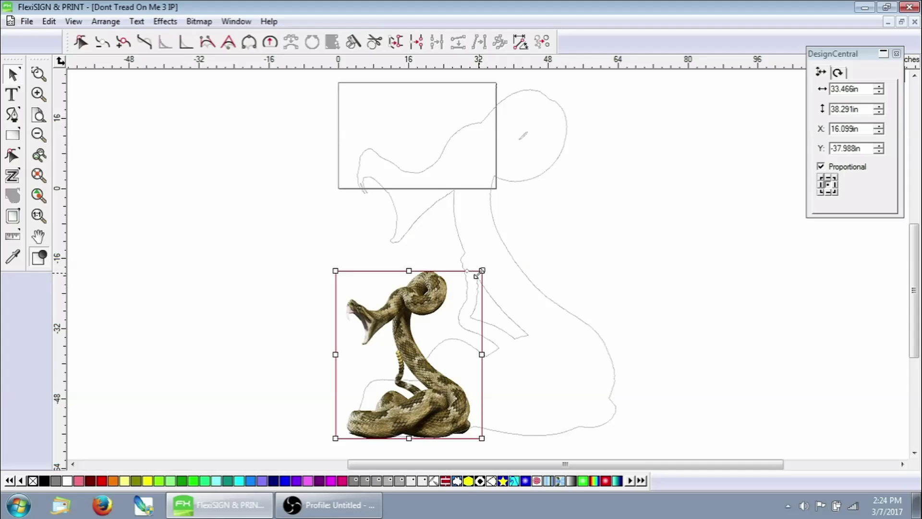
key(ctrl+z)
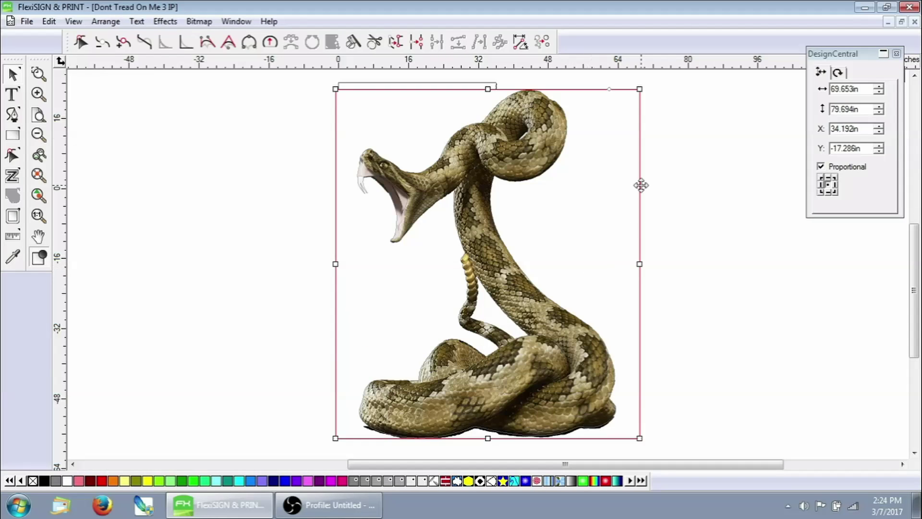
- Select the snake image together with its contour cut outline and group them
click(216, 99)
drag(189, 101, 565, 249)
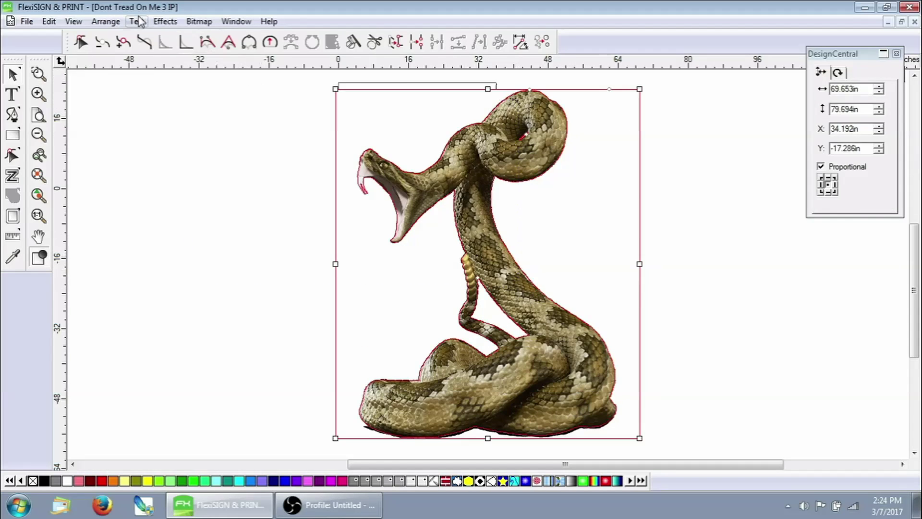
click(106, 21)
mouse_move(181, 42)
click(317, 38)
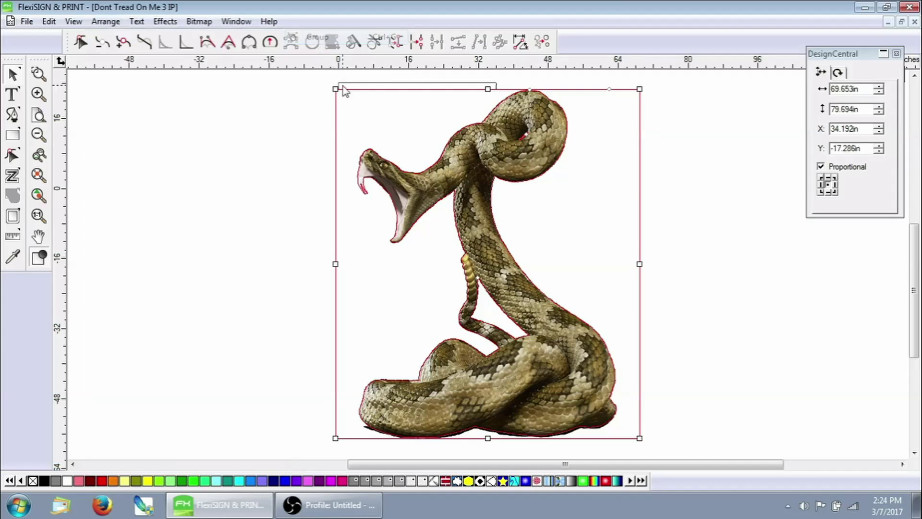
- Try moving the image and outline together to another position, and undo the move
click(759, 145)
key(ctrl+z)
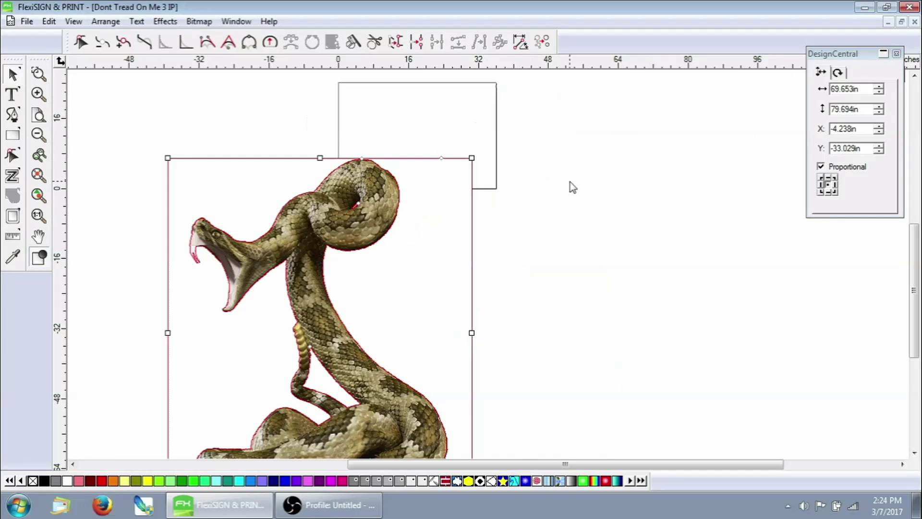
key(ctrl+z)
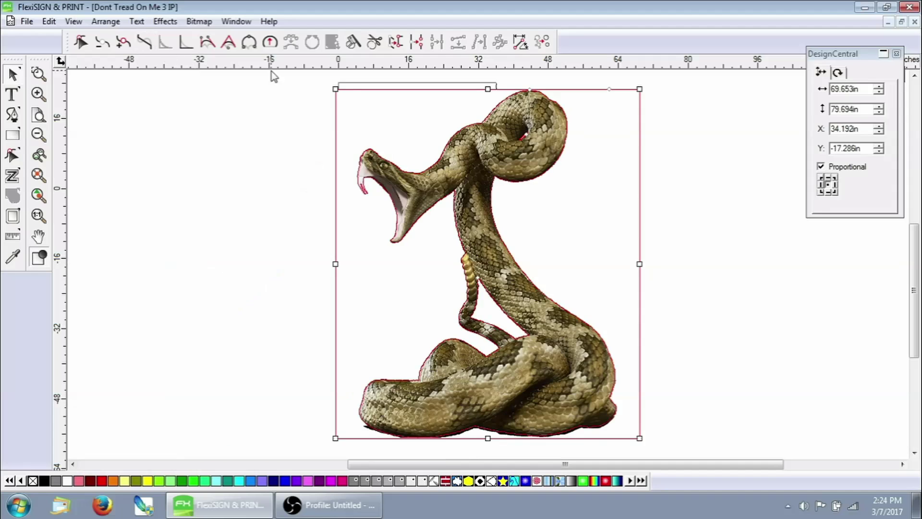
- Separate the outline from the image and try moving the contour cut outline away from the snake
click(106, 21)
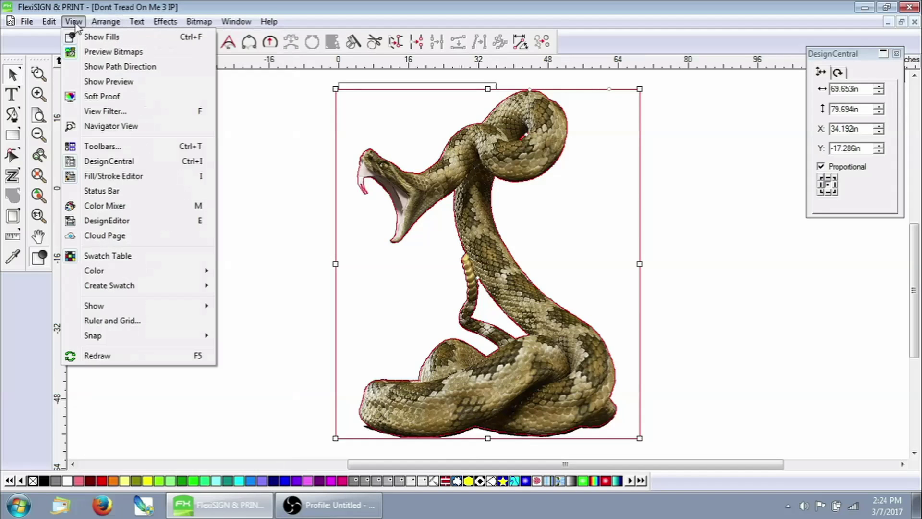
click(67, 37)
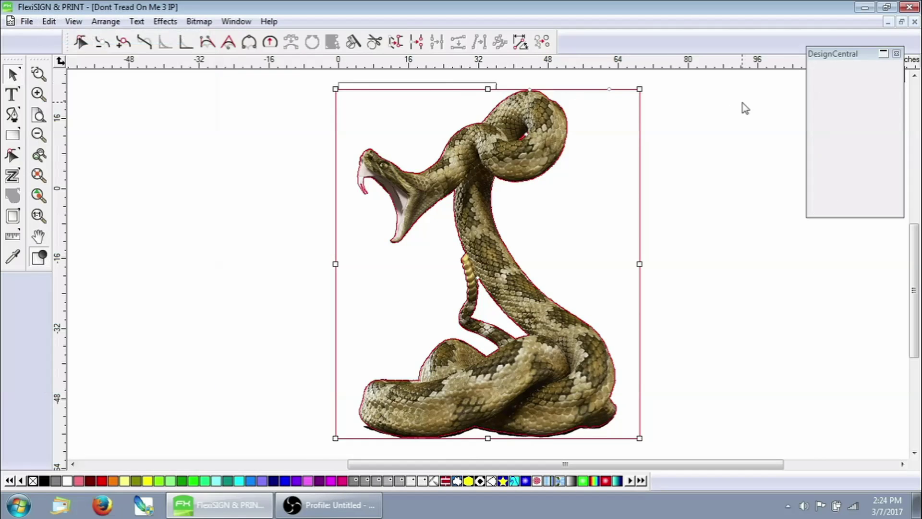
key(ctrl+z)
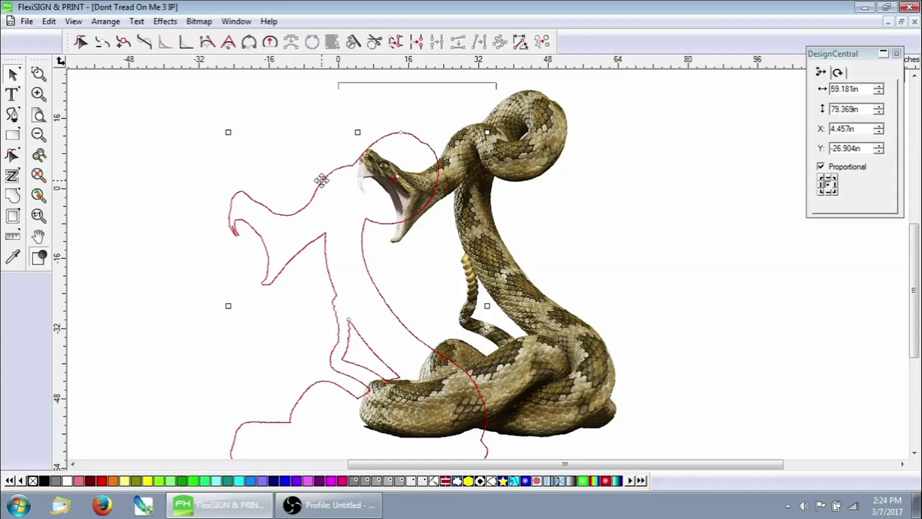
drag(363, 163, 176, 195)
click(222, 103)
drag(232, 94, 434, 163)
- Inspect how the contour cut line follows the snake's snout, mouth and fangs
click(39, 74)
click(368, 158)
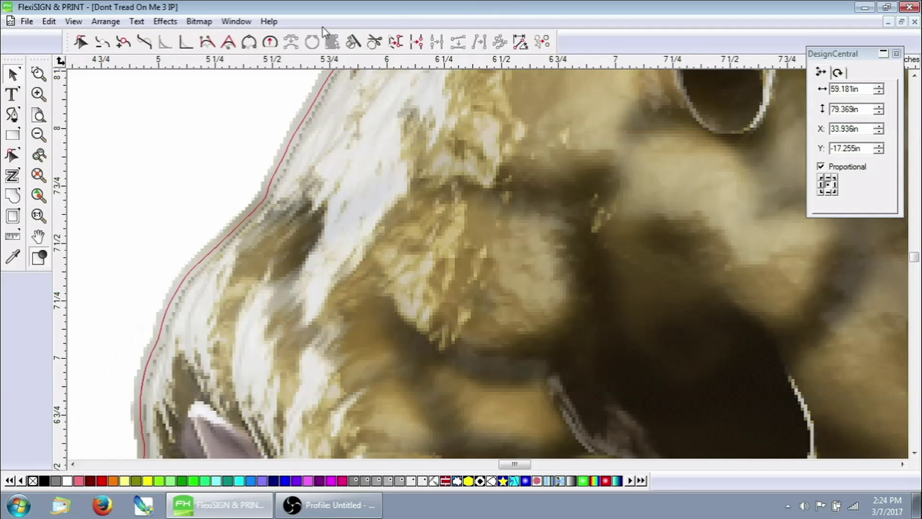
key(F3)
key(F3)
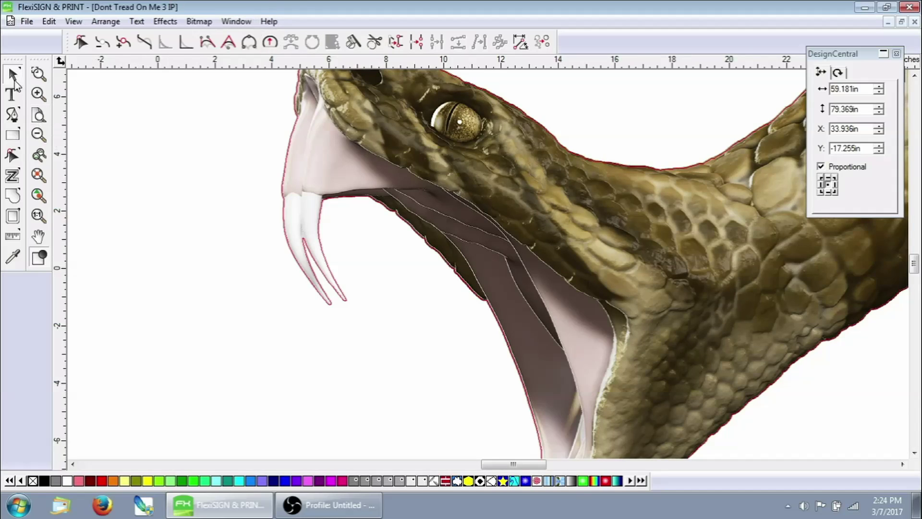
click(38, 74)
click(214, 163)
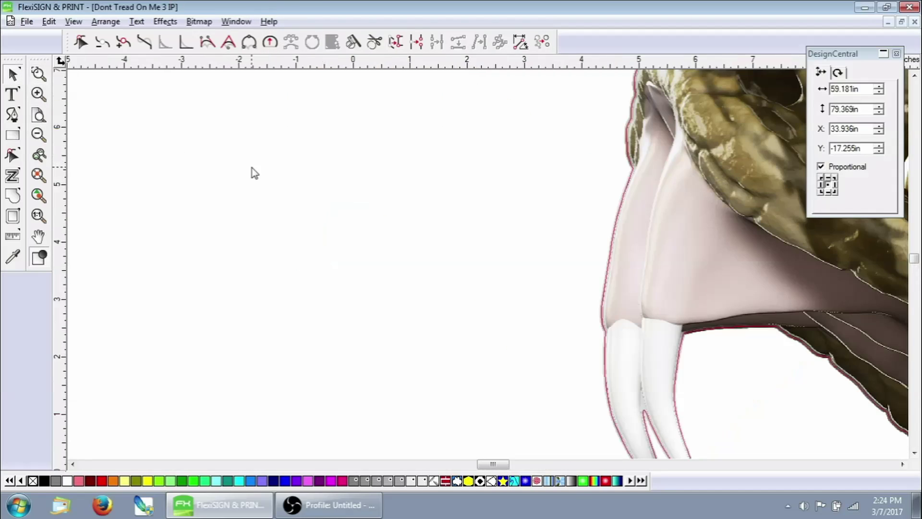
- Reselect the snake image together with its contour cut outline
click(367, 179)
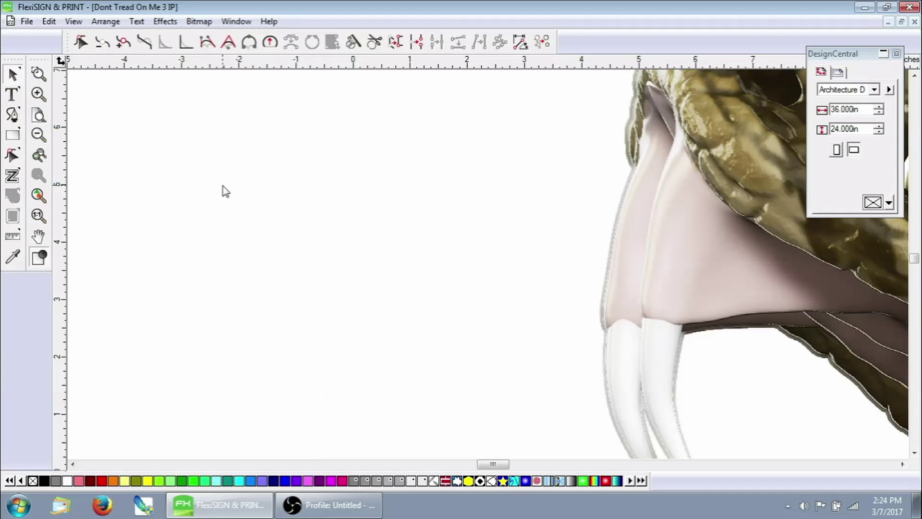
click(702, 236)
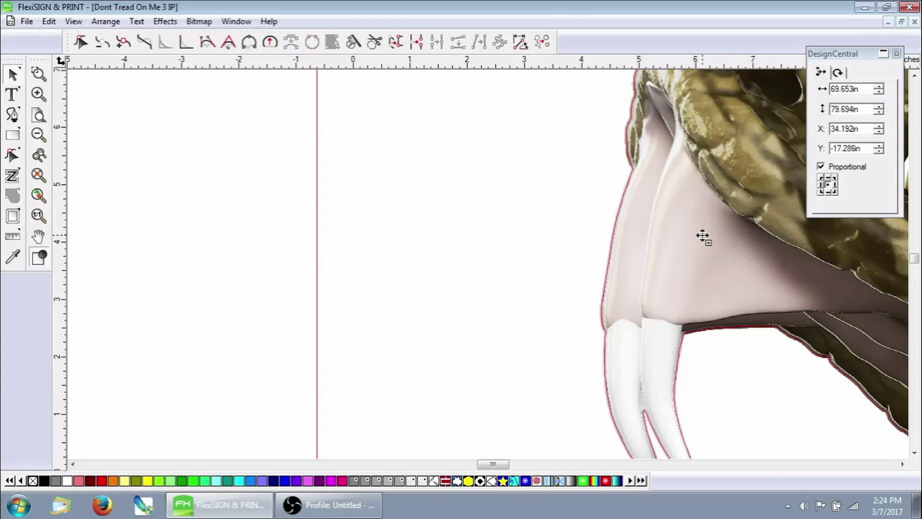
scroll(702, 236, down, 3)
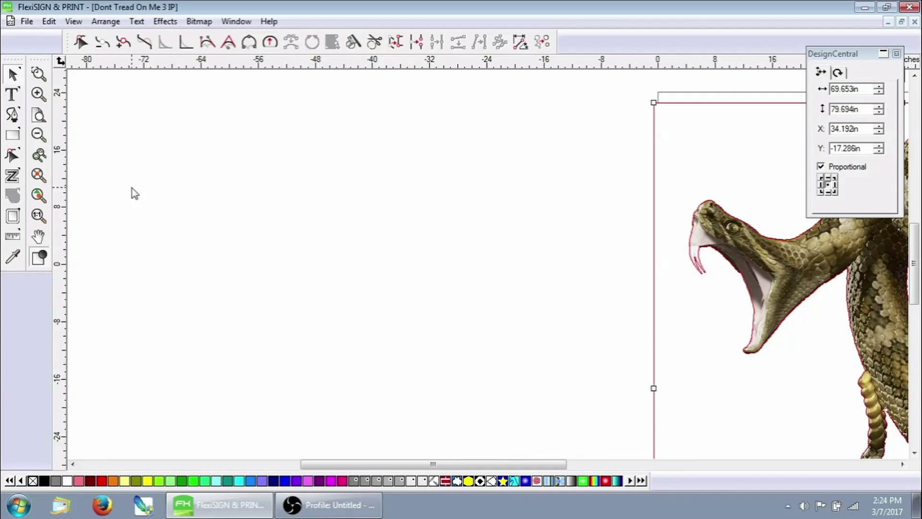
click(39, 195)
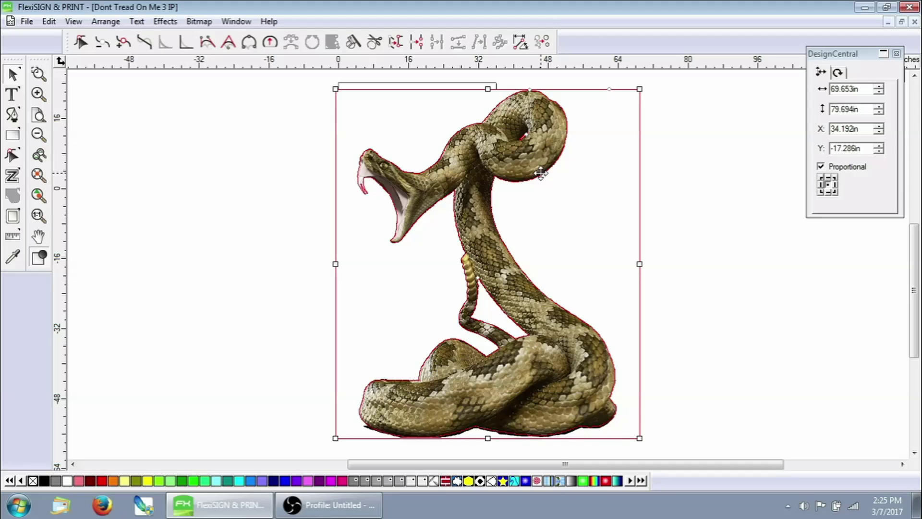
- Group the snake image with its contour cut outline
click(200, 189)
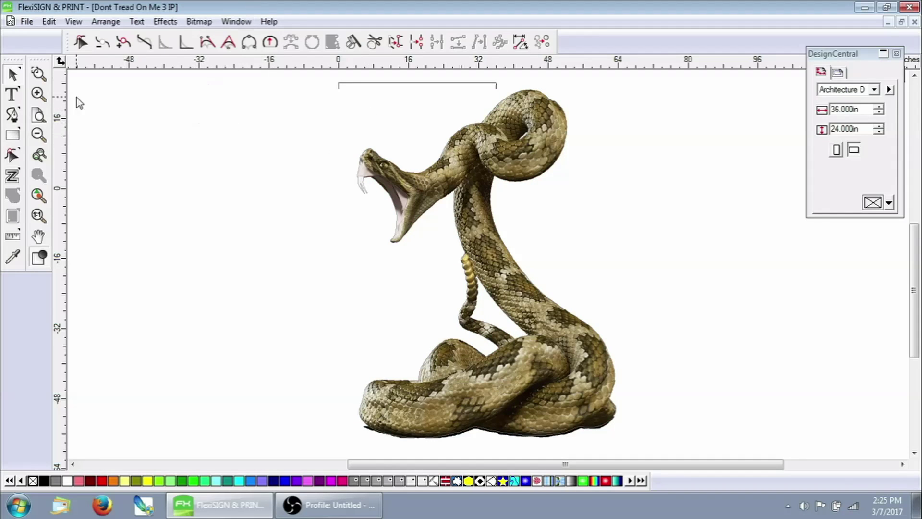
click(39, 74)
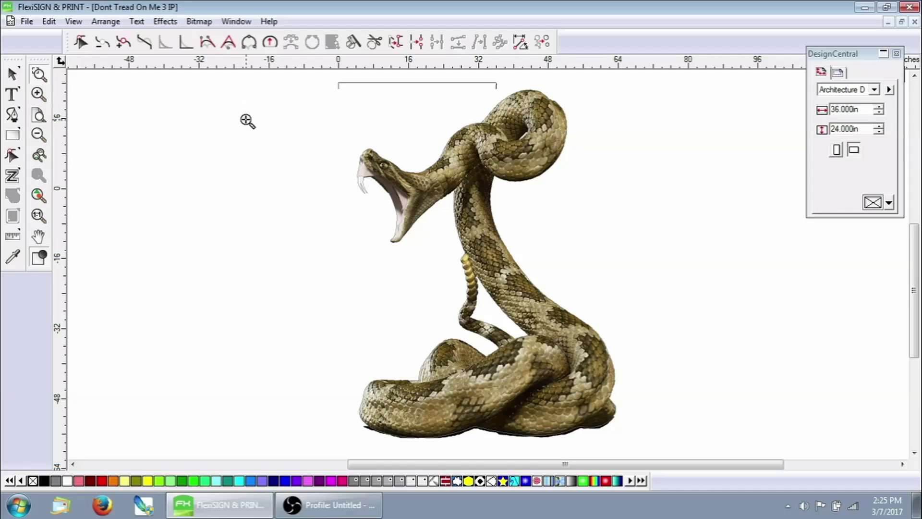
drag(283, 99, 510, 274)
click(13, 74)
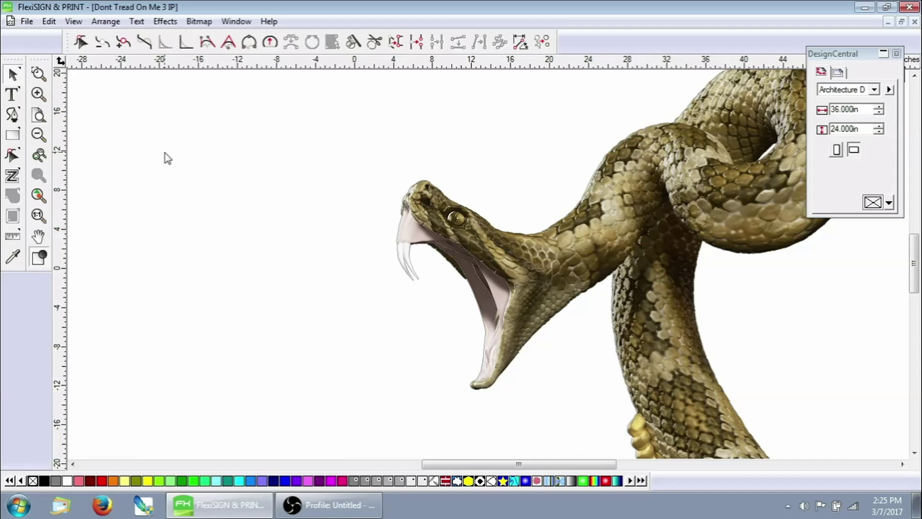
click(542, 331)
click(106, 21)
mouse_move(259, 35)
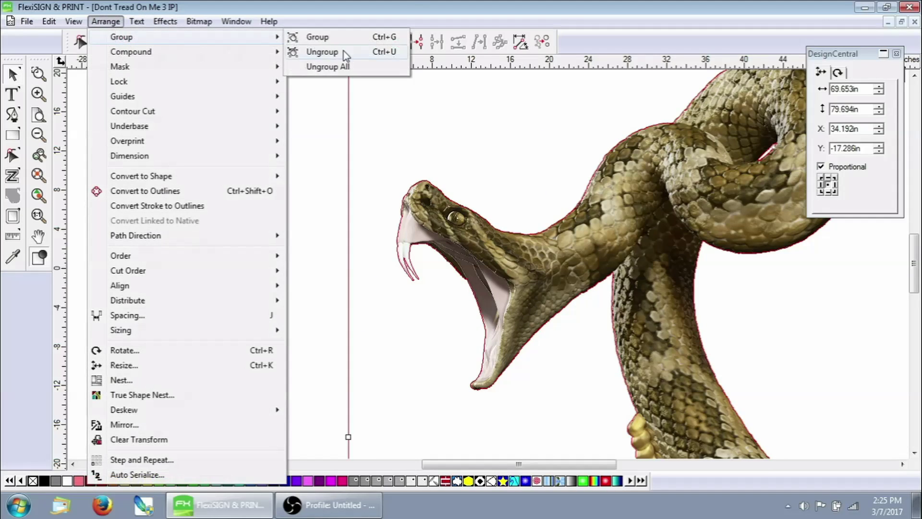
click(323, 37)
- Resize the grouped snake artwork proportionally to a height of 10 in
key(F3)
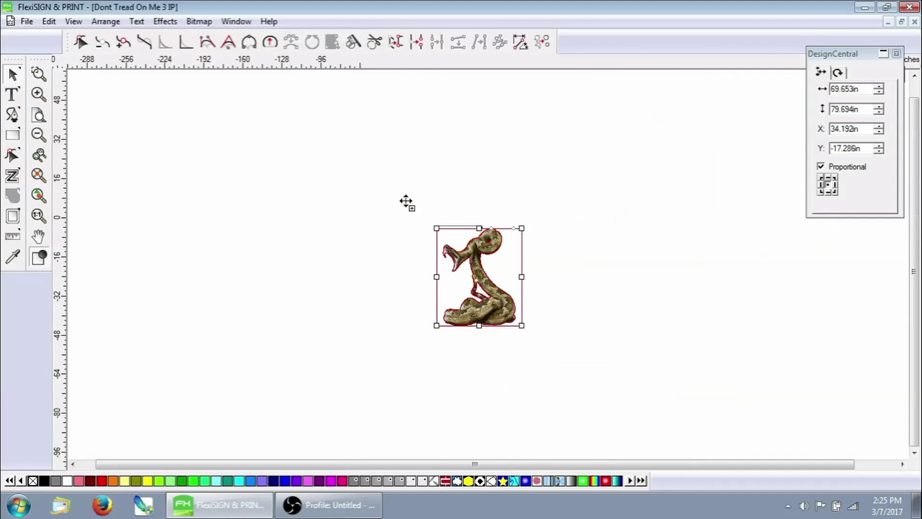
double_click(859, 109)
text(10)
key(Return)
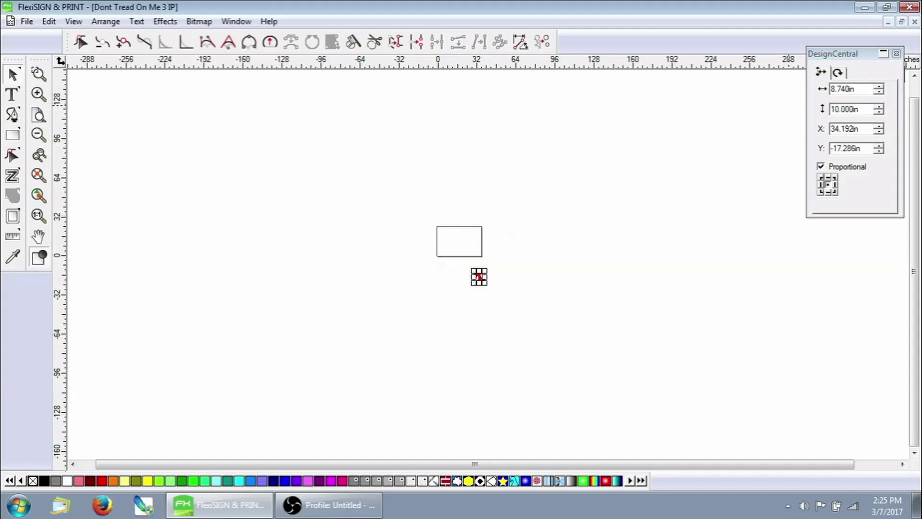
- Inspect the contour cut line along the top of the snake's snout at close range on the resized artwork
click(40, 73)
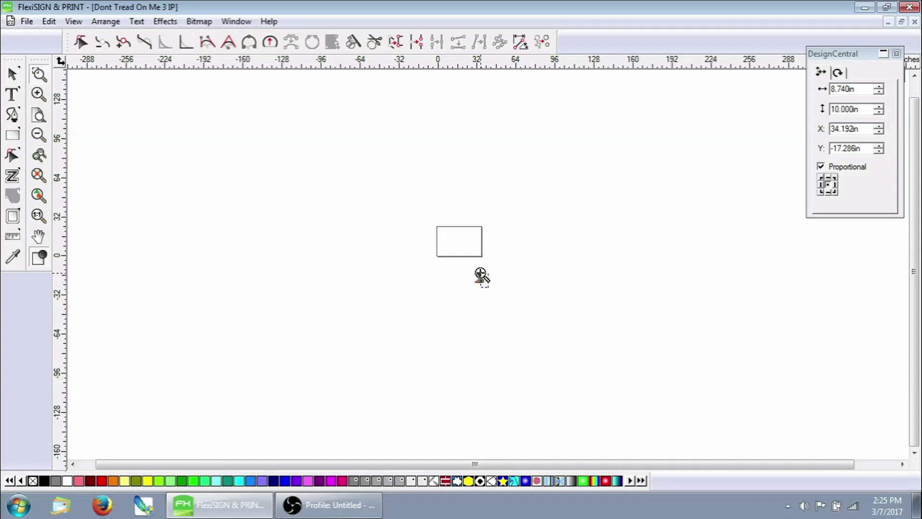
click(480, 276)
click(40, 73)
drag(425, 210, 445, 227)
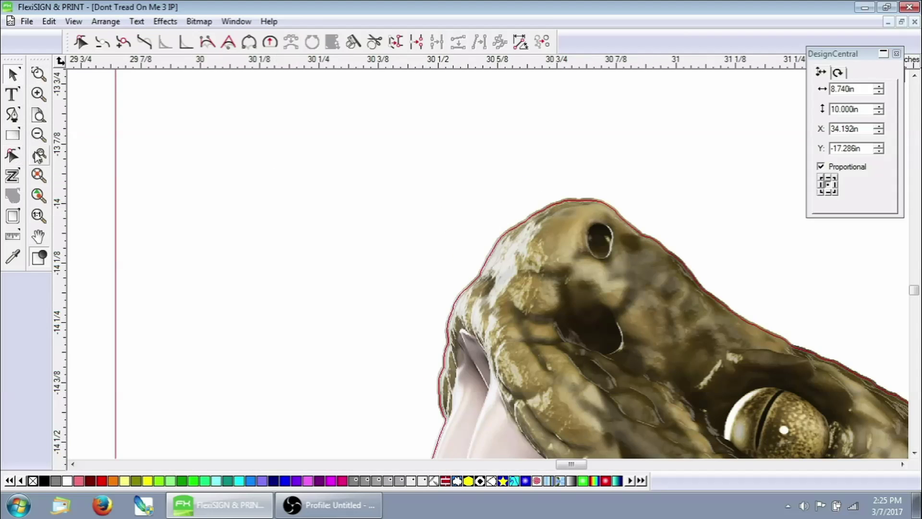
drag(540, 200, 596, 231)
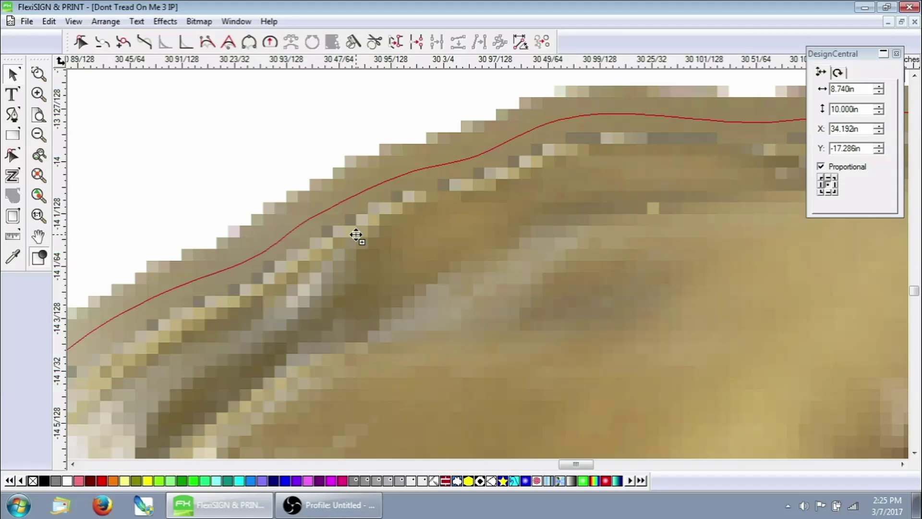
scroll(356, 235, down, 5)
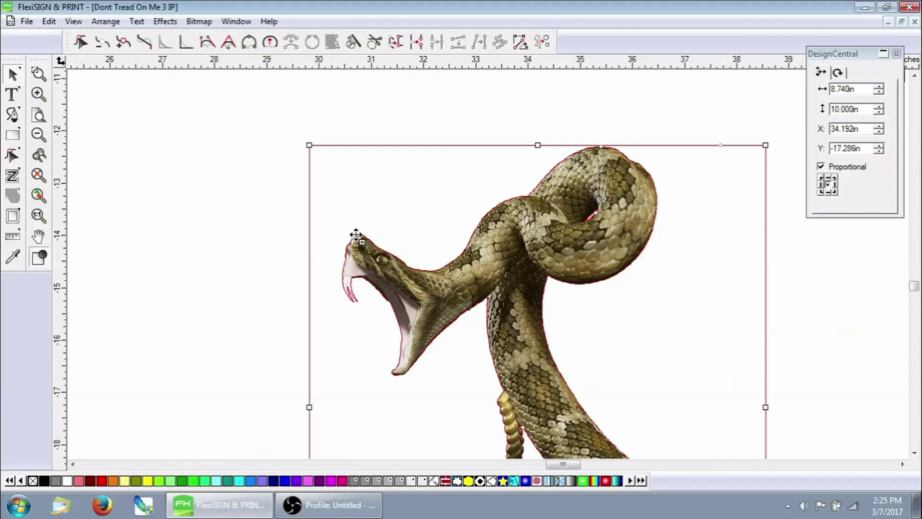
- Export the artwork to the Desktop as Encapsulated PostScript, naming the file with the customer's first name in possessive form followed by "Snake 3-7-17"
click(27, 21)
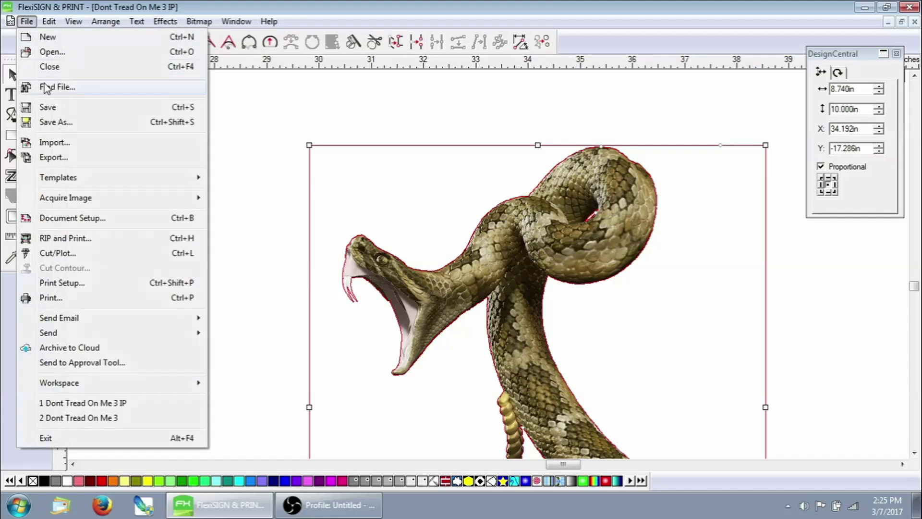
click(65, 160)
drag(449, 346, 334, 354)
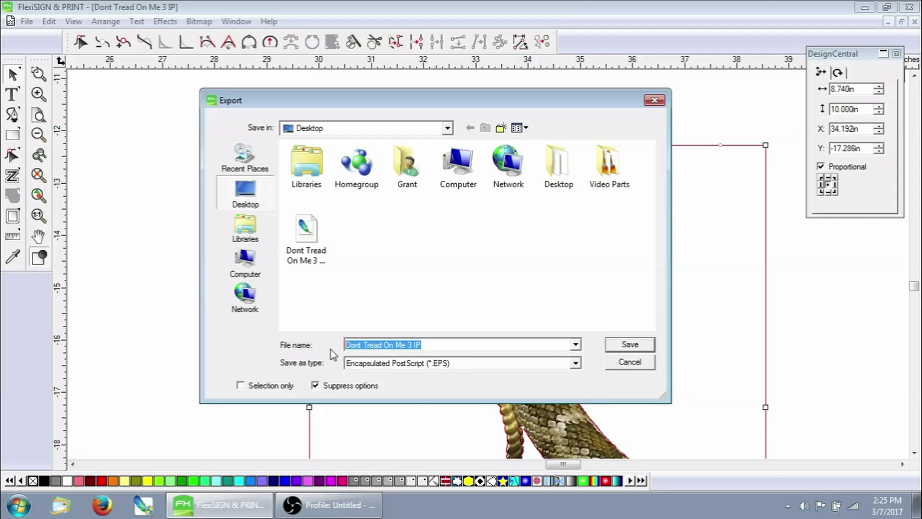
text(JOe's Snake)
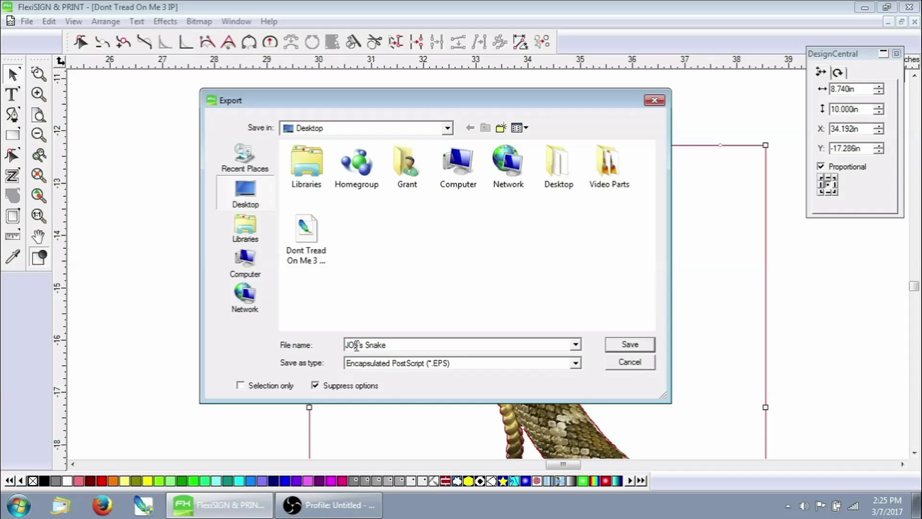
key(BackSpace)
key(BackSpace)
key(BackSpace)
key(BackSpace)
key(BackSpace)
key(BackSpace)
key(BackSpace)
key(BackSpace)
key(BackSpace)
key(BackSpace)
text(oe's Snake 37-17)
key(Left)
key(Left)
text(/)
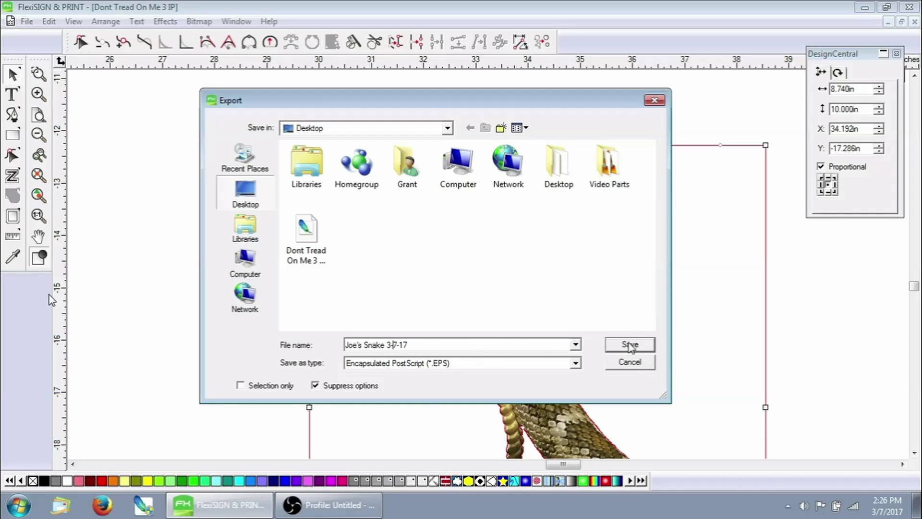
click(629, 344)
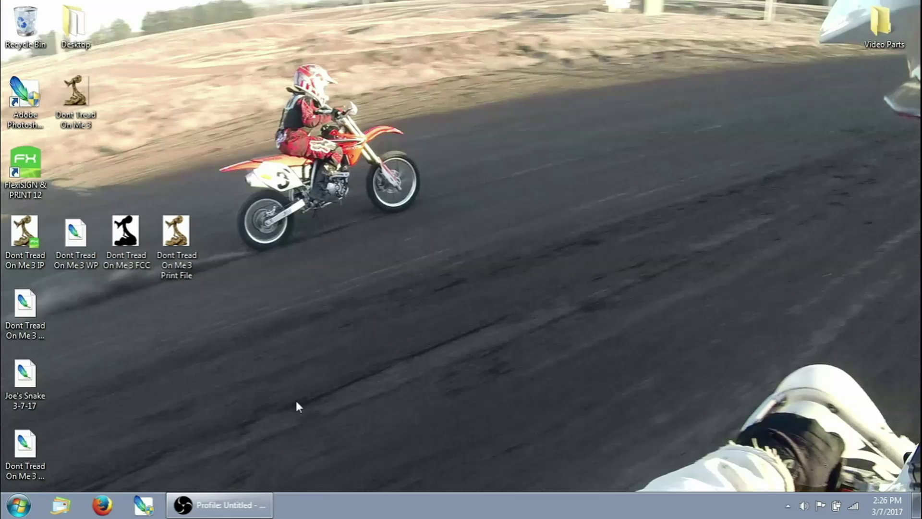